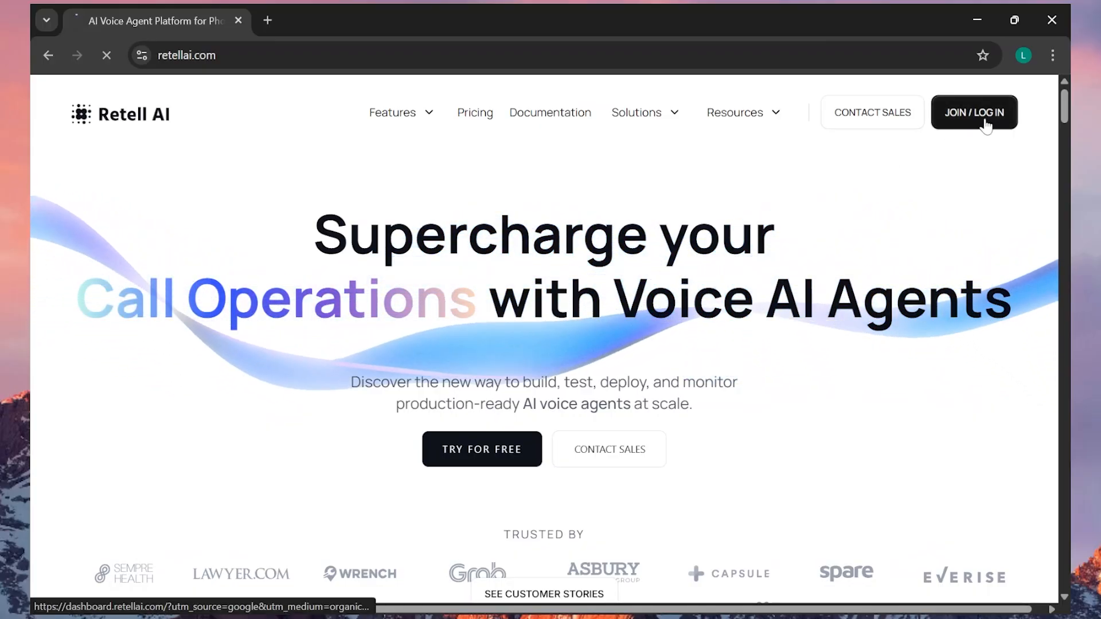
- Go to the Retell AI login and submit the onboarding survey: company phone operations, no call center agents, self-setup with developers, source "search"
left_click(987, 118)
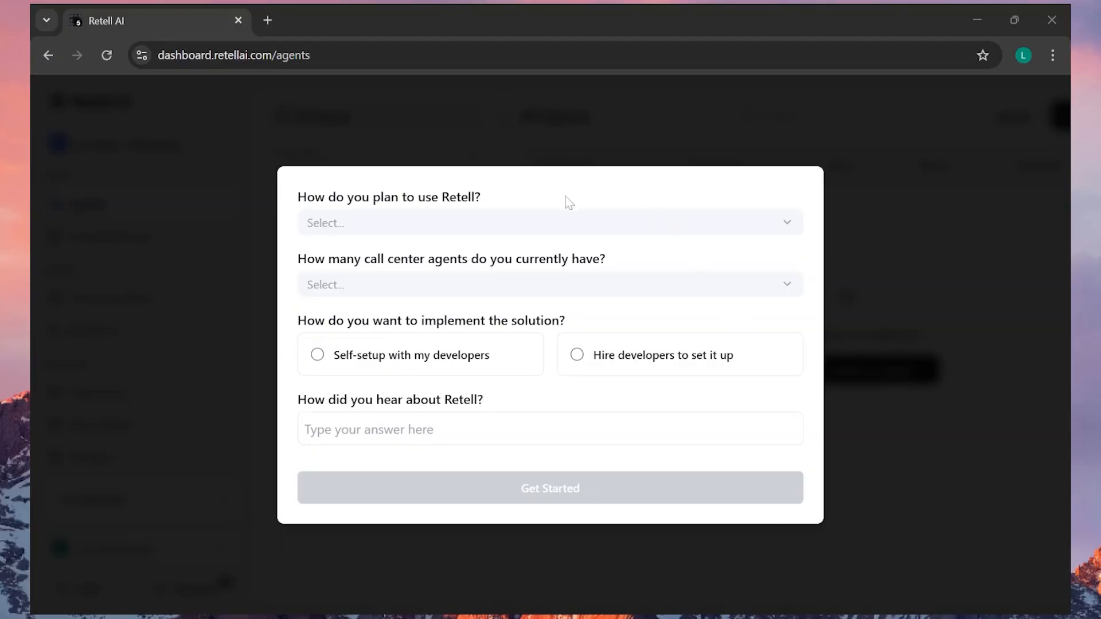
left_click(529, 221)
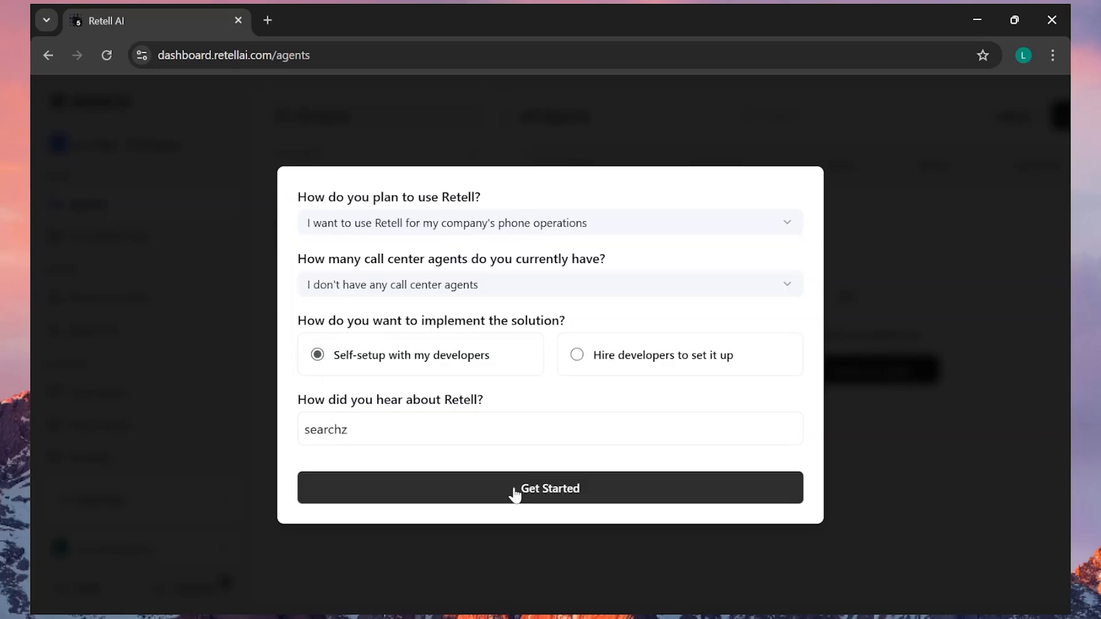
key("BackSpace")
left_click(514, 491)
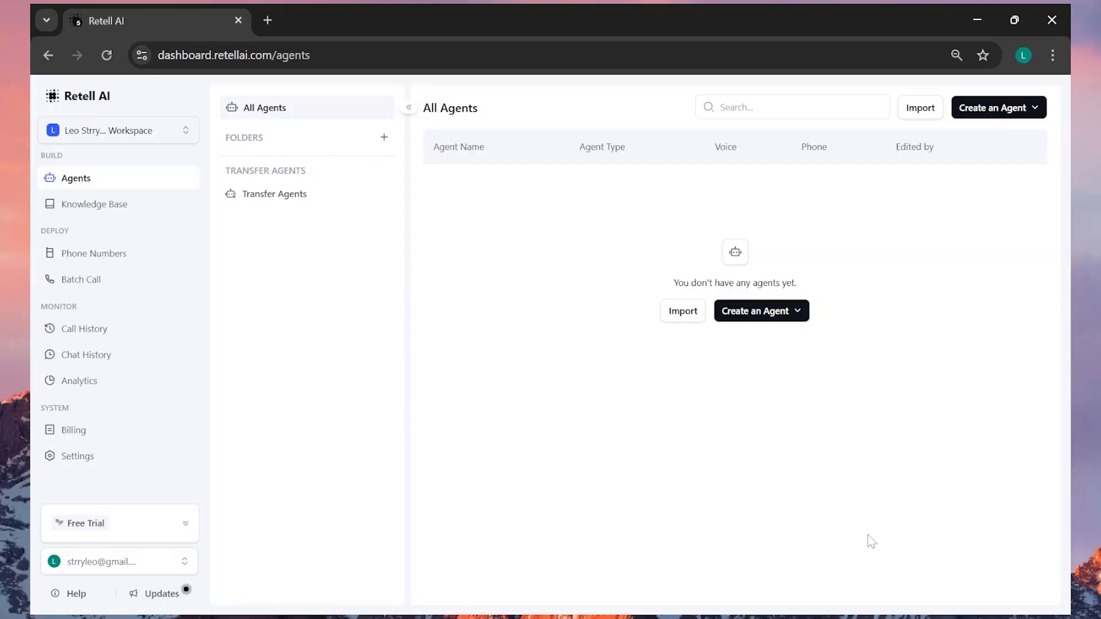
- Create a conversation flow voice agent from the Delivery Customer Support template
left_click(758, 317)
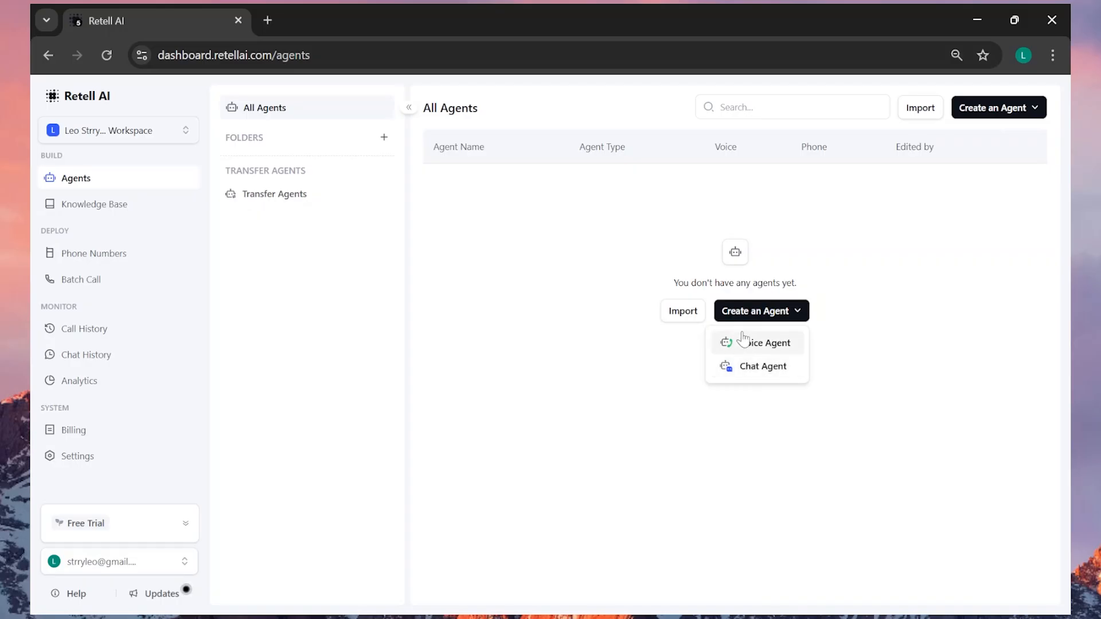
left_click(744, 341)
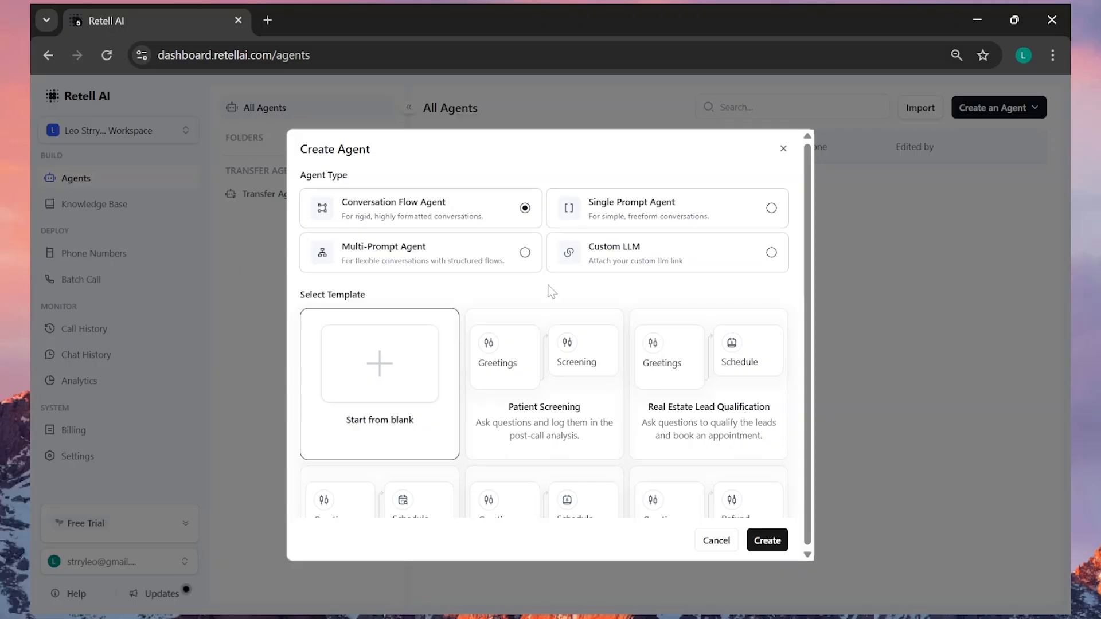
scroll(552, 292, "down", 2)
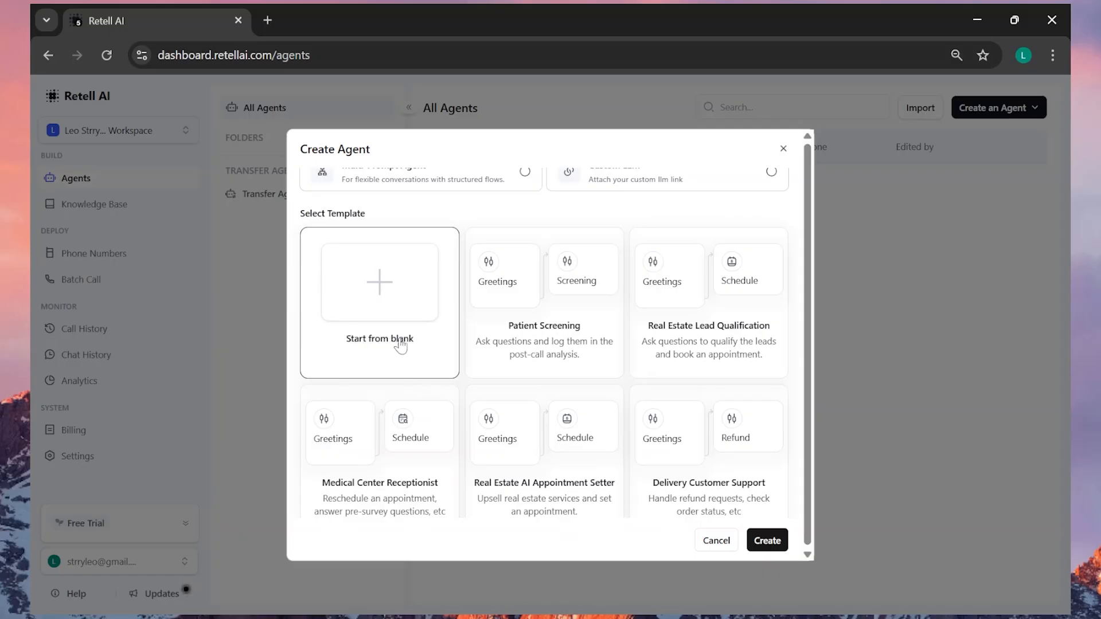
scroll(565, 355, "down", 2)
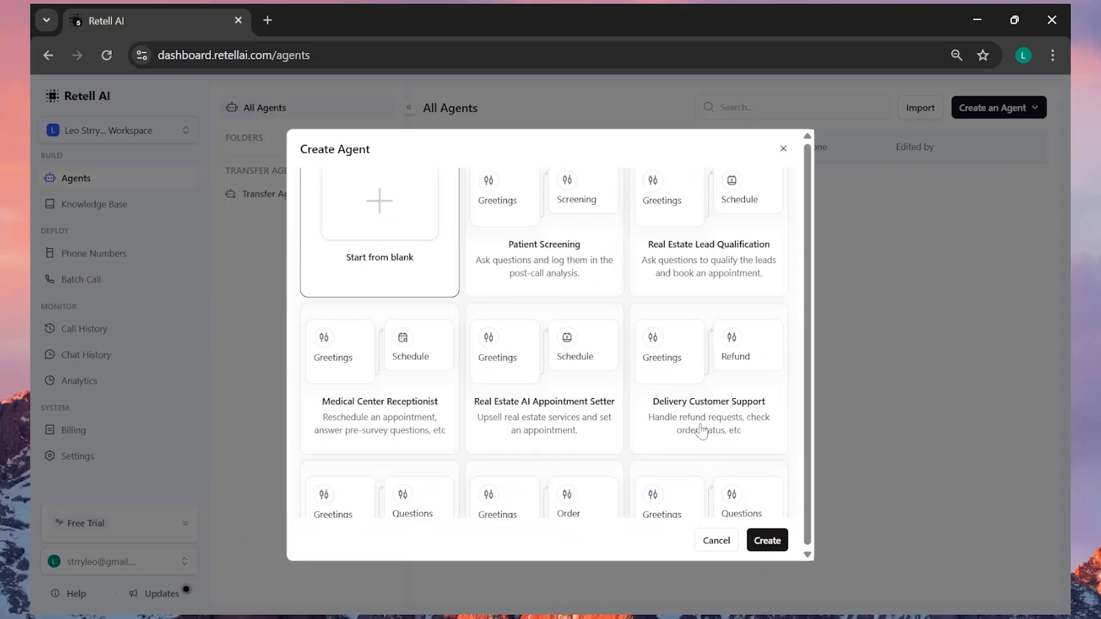
left_click(702, 430)
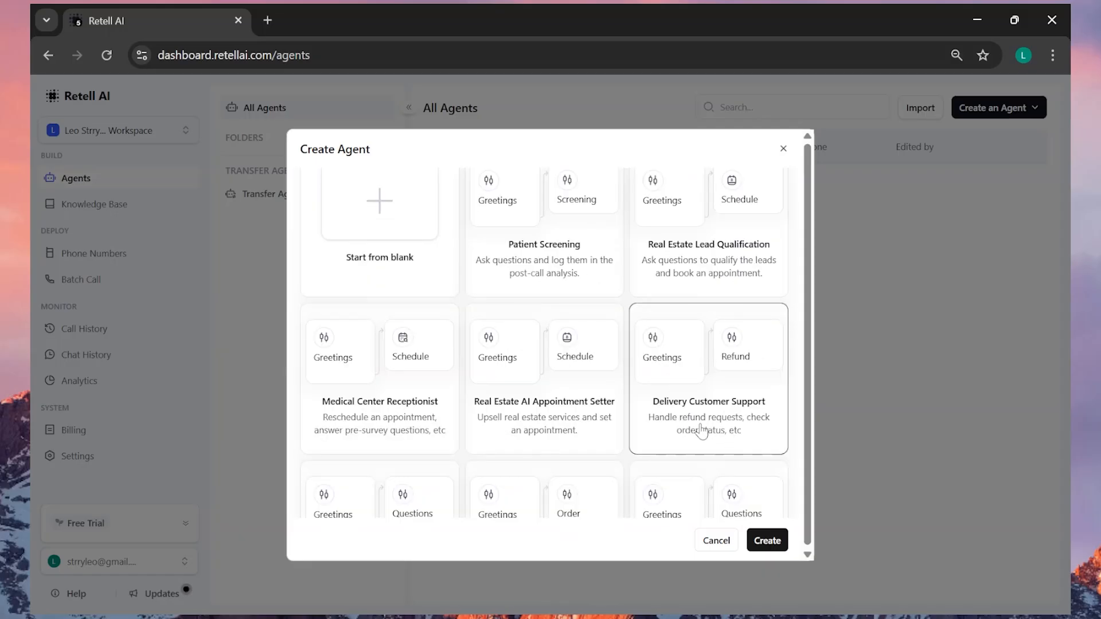
left_click(768, 541)
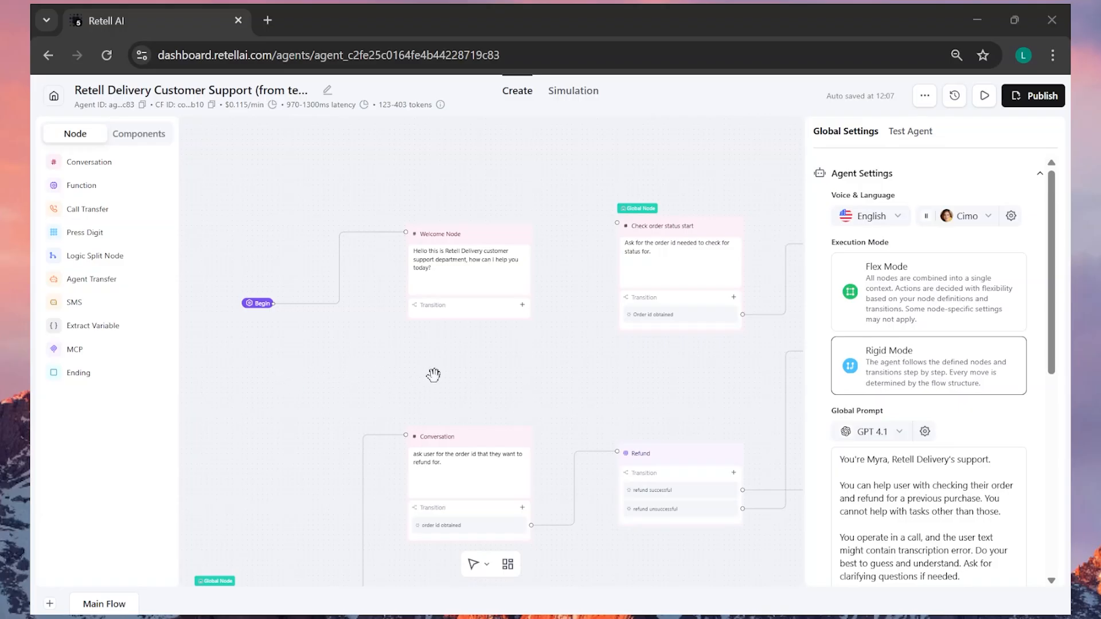
- Examine the template's conversation flow from the welcome node to the end call, and look through the languages available for the agent
scroll(433, 375, "down", 3)
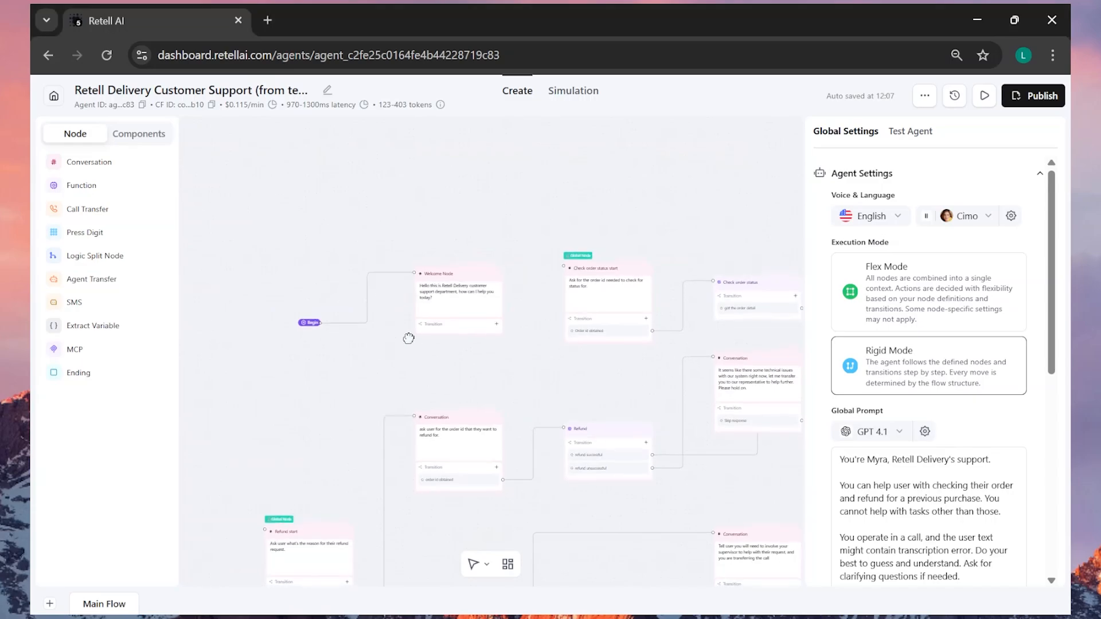
left_click_drag(408, 336, 202, 290)
left_click_drag(517, 419, 327, 441)
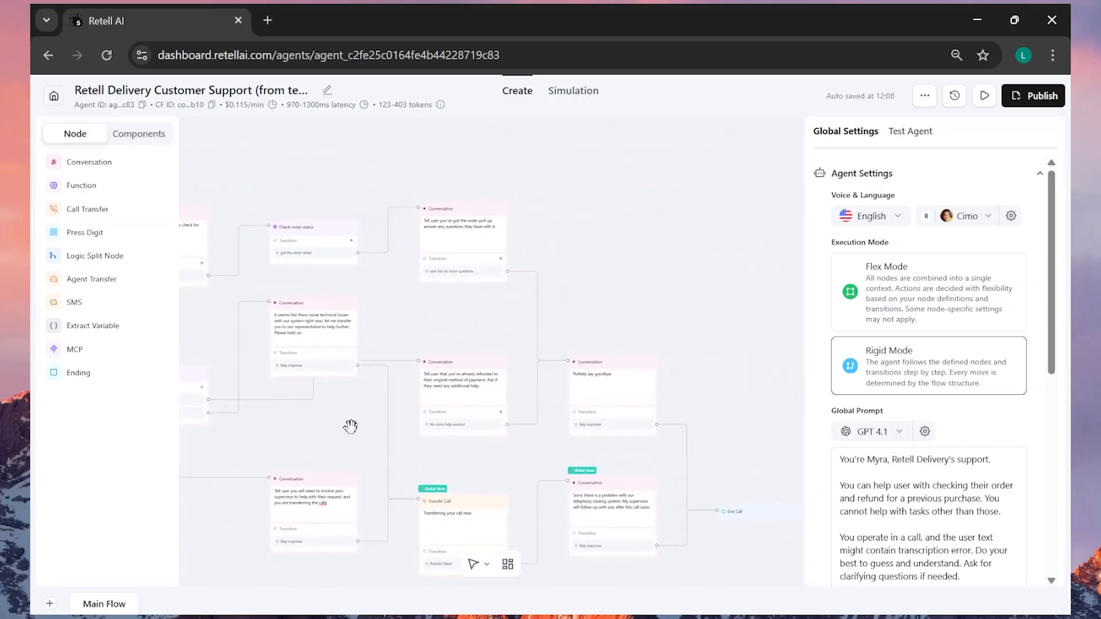
left_click_drag(568, 270, 744, 284)
left_click_drag(315, 179, 585, 196)
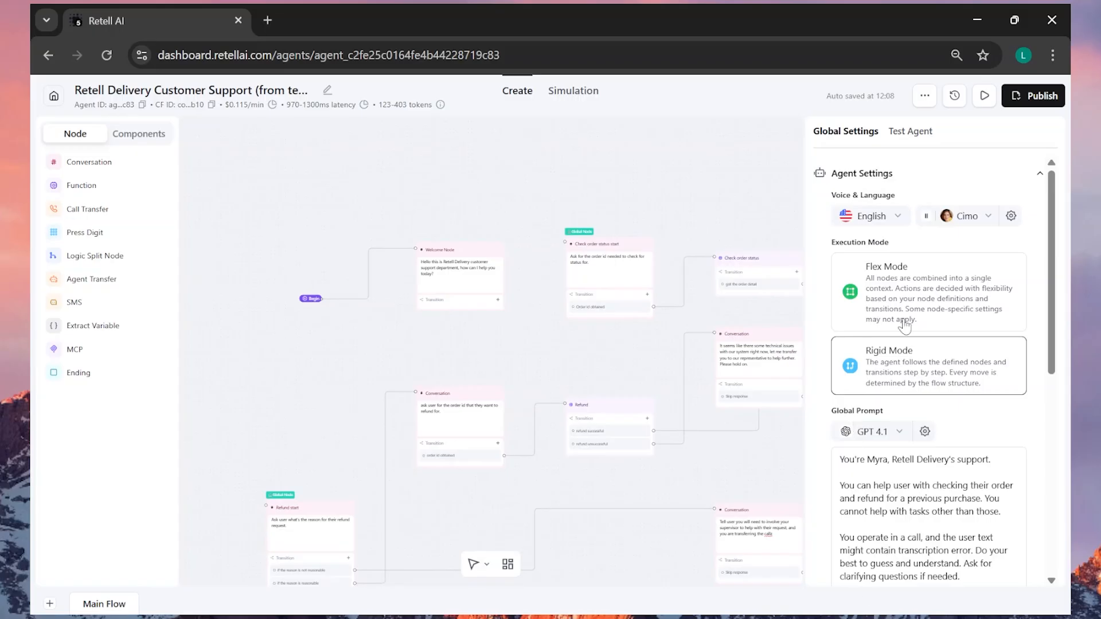
left_click(874, 221)
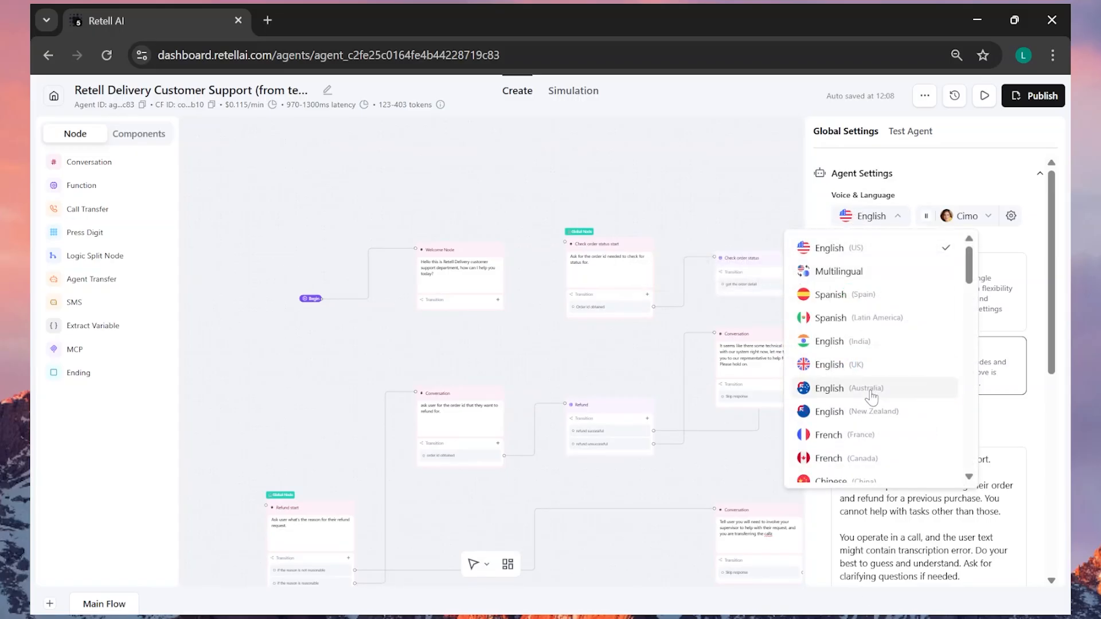
scroll(871, 396, "down", 3)
scroll(871, 390, "down", 4)
scroll(872, 336, "up", 7)
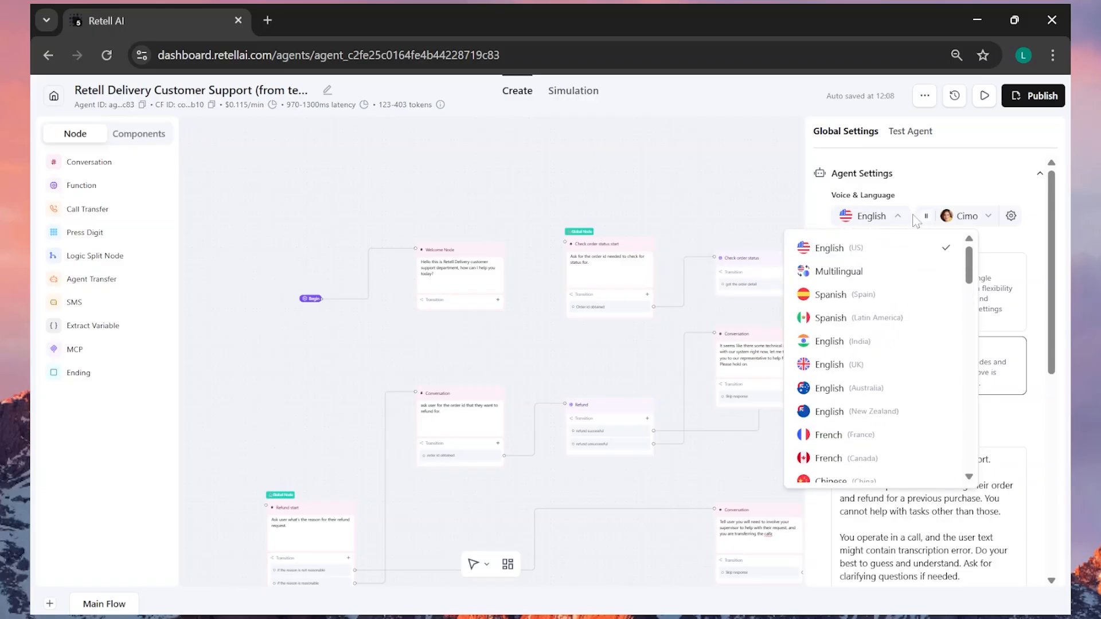
left_click(946, 190)
- Browse the ElevenLabs voices, preview one, and set the agent's voice to Cleo
left_click(969, 217)
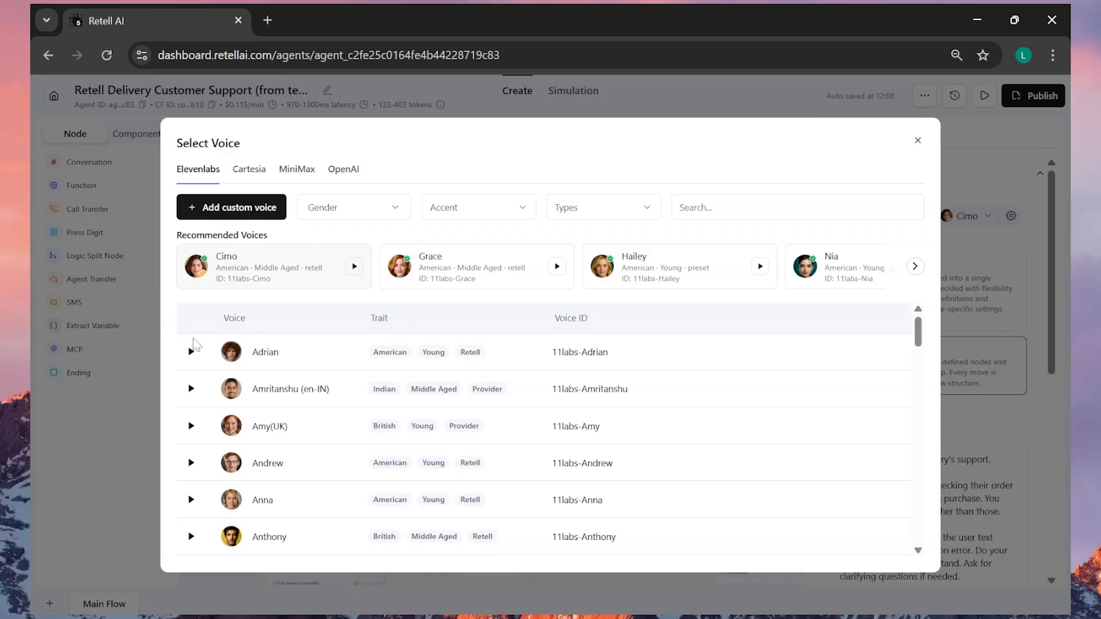
scroll(249, 427, "down", 2)
scroll(249, 430, "up", 2)
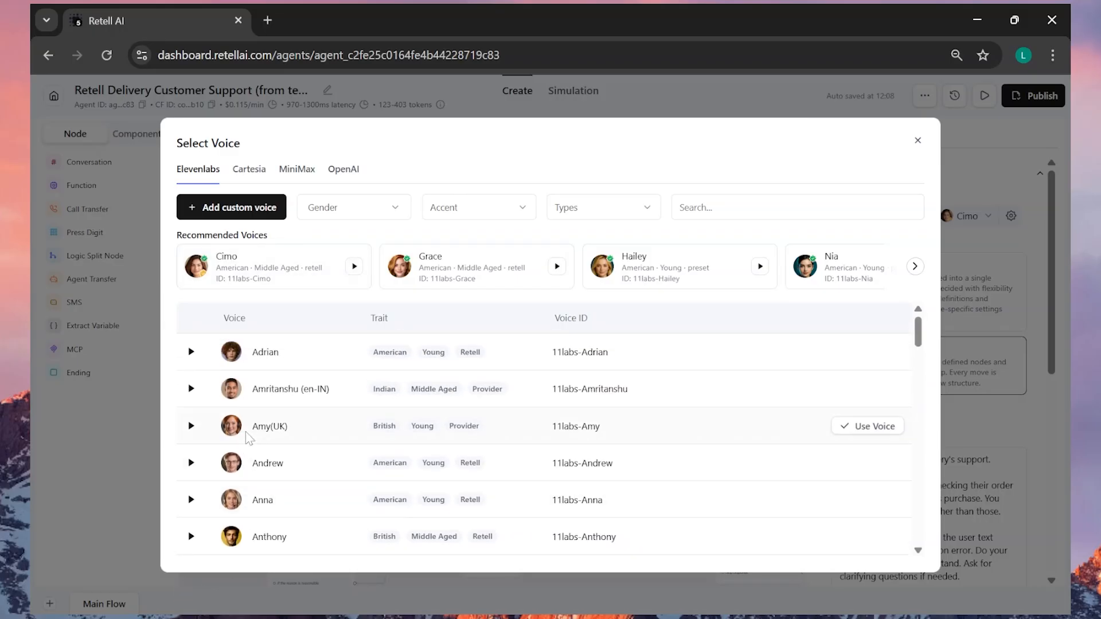
scroll(250, 436, "down", 4)
scroll(248, 435, "down", 1)
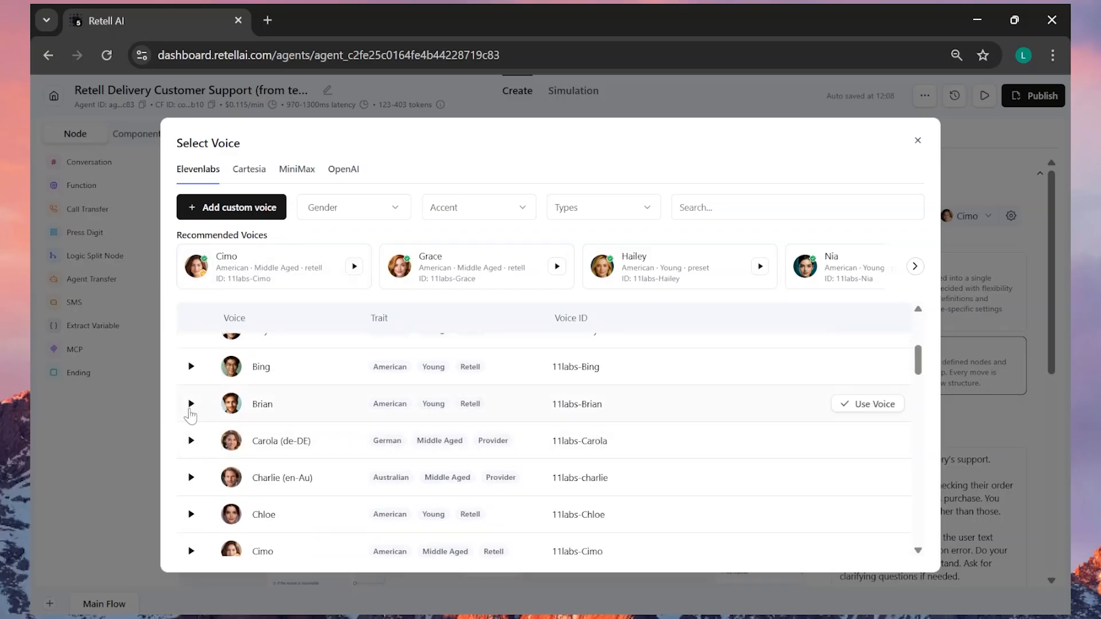
left_click(191, 407)
left_click(867, 404)
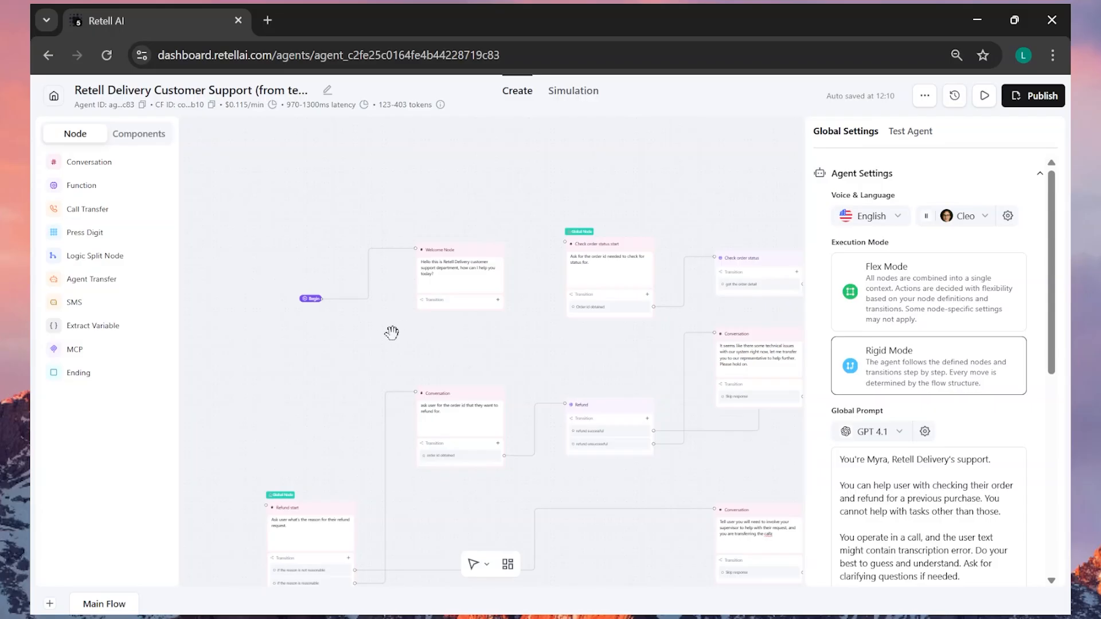
- Look over the flow's nodes and switch the agent's execution mode to Flex Mode
left_click_drag(411, 349, 327, 337)
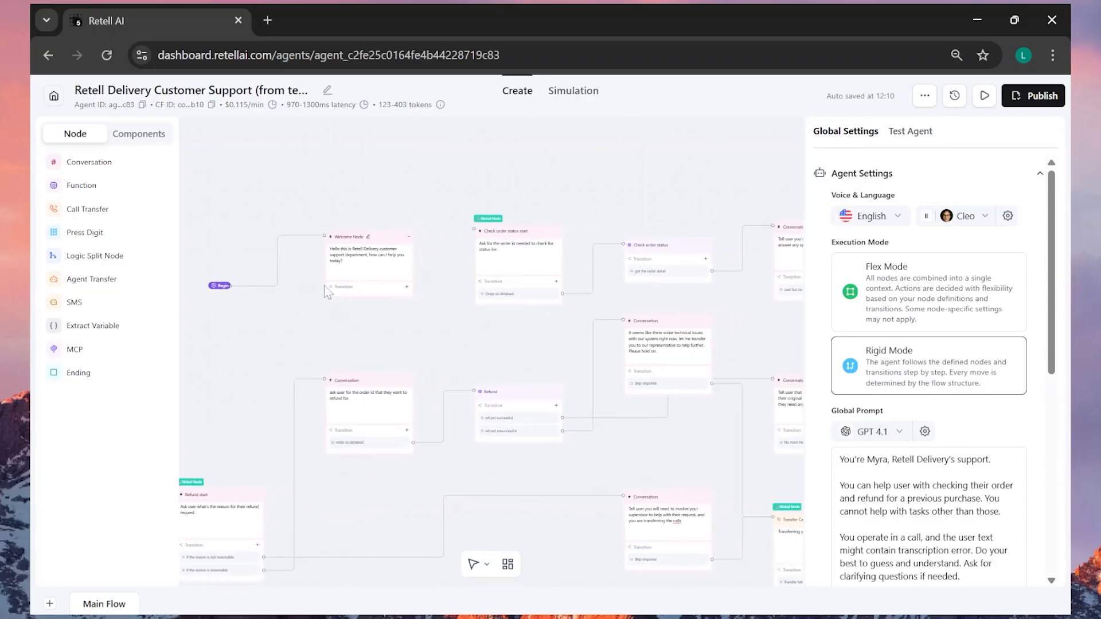
left_click_drag(487, 312, 312, 326)
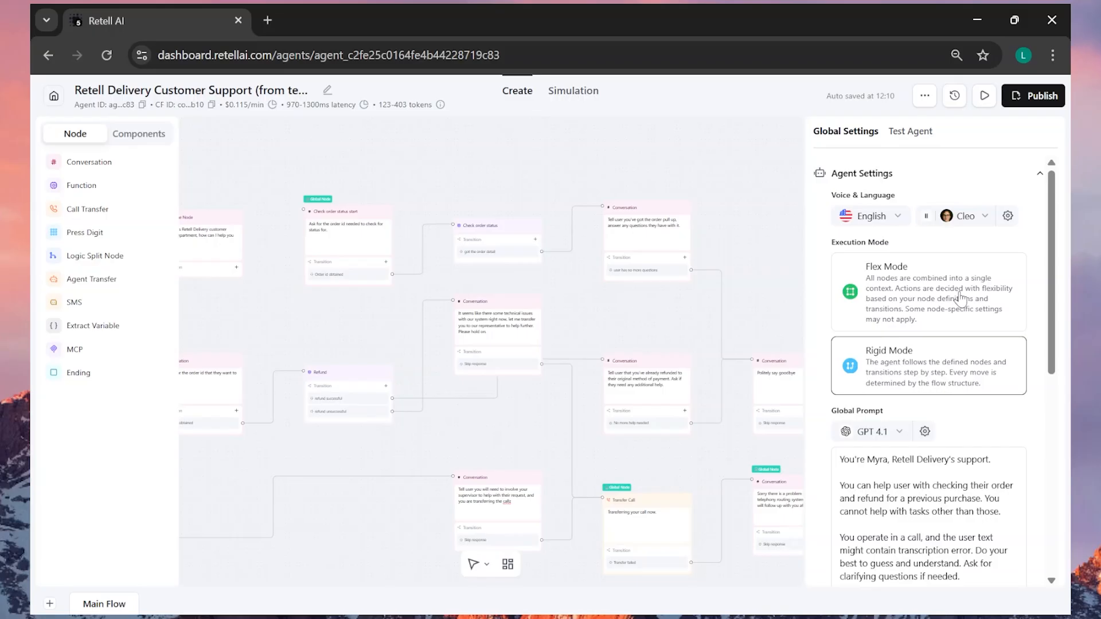
left_click(934, 299)
- Examine the agent's global prompt and the knowledge base settings, including the option to add a knowledge base
scroll(1050, 351, "down", 3)
left_click_drag(1052, 352, 1053, 362)
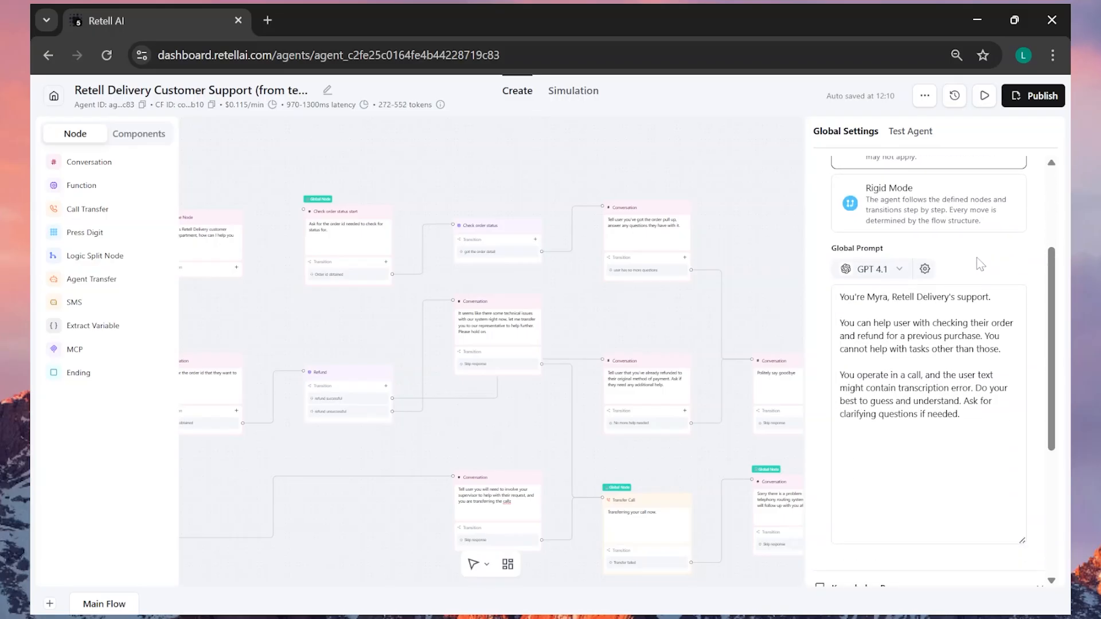
scroll(978, 263, "down", 2)
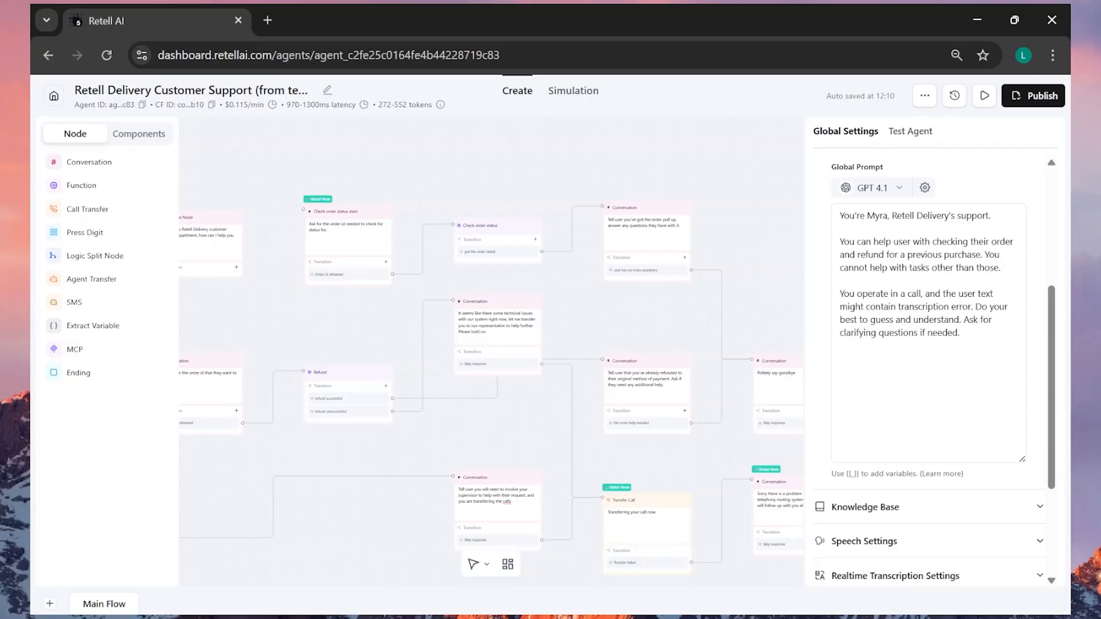
scroll(970, 322, "down", 4)
left_click(971, 264)
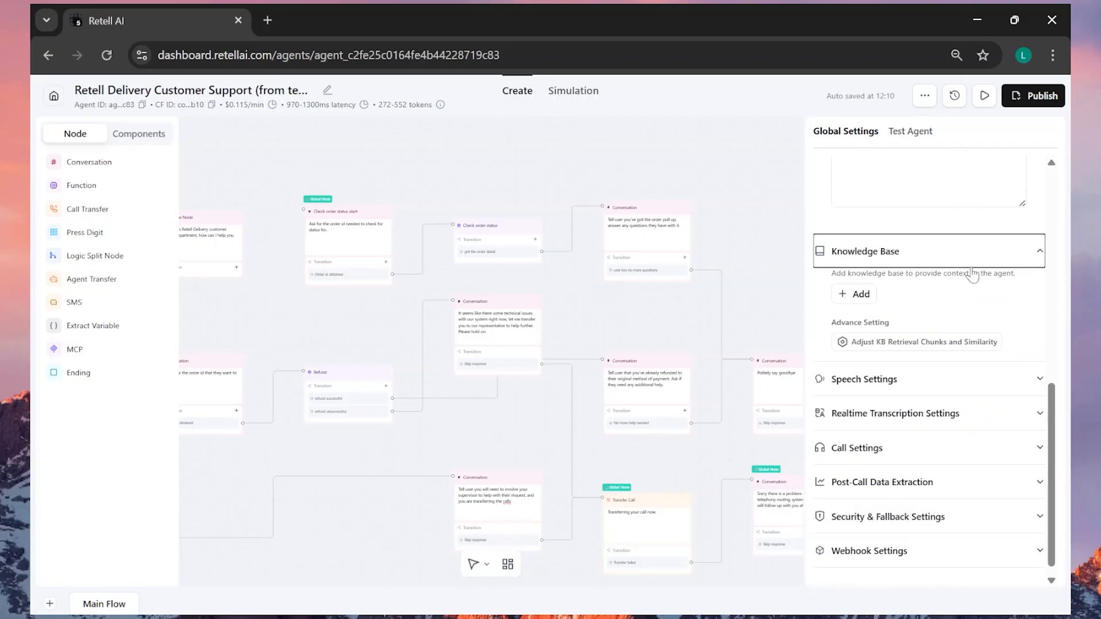
left_click(927, 291)
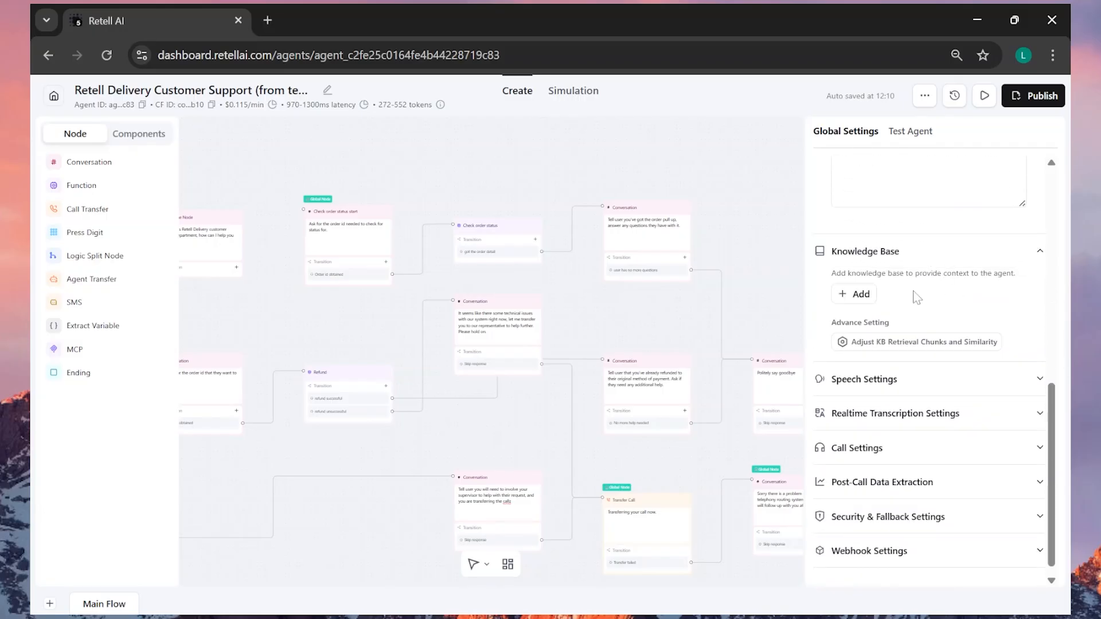
left_click(872, 301)
scroll(936, 307, "down", 1)
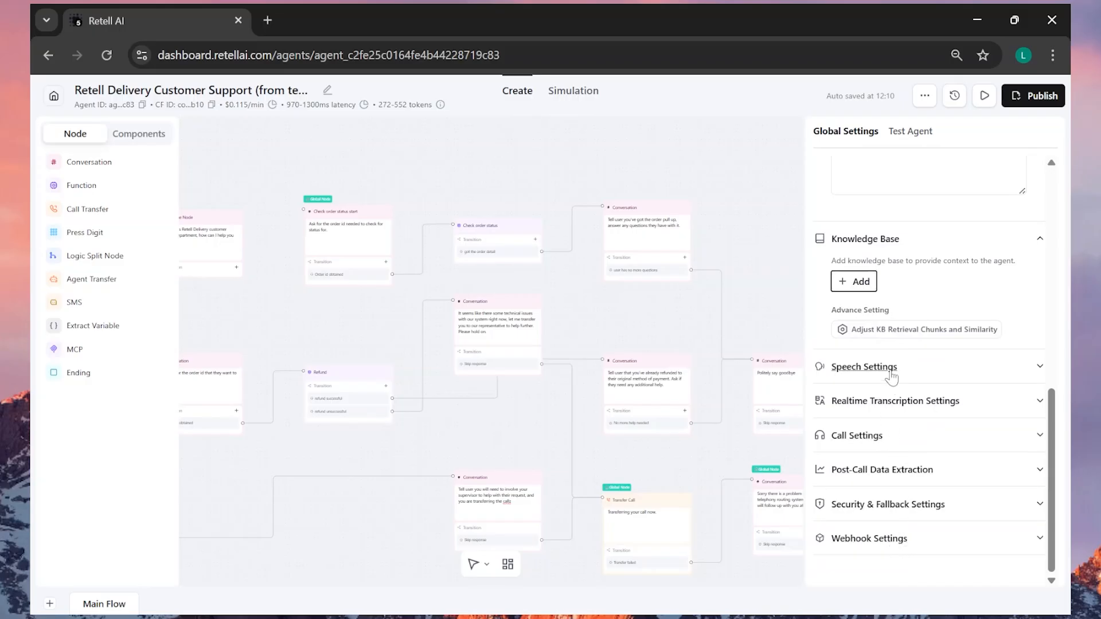
- Examine the agent's speech settings, from background sound and responsiveness to reminder frequency and pronunciation
left_click(946, 370)
scroll(951, 377, "down", 1)
scroll(950, 377, "down", 4)
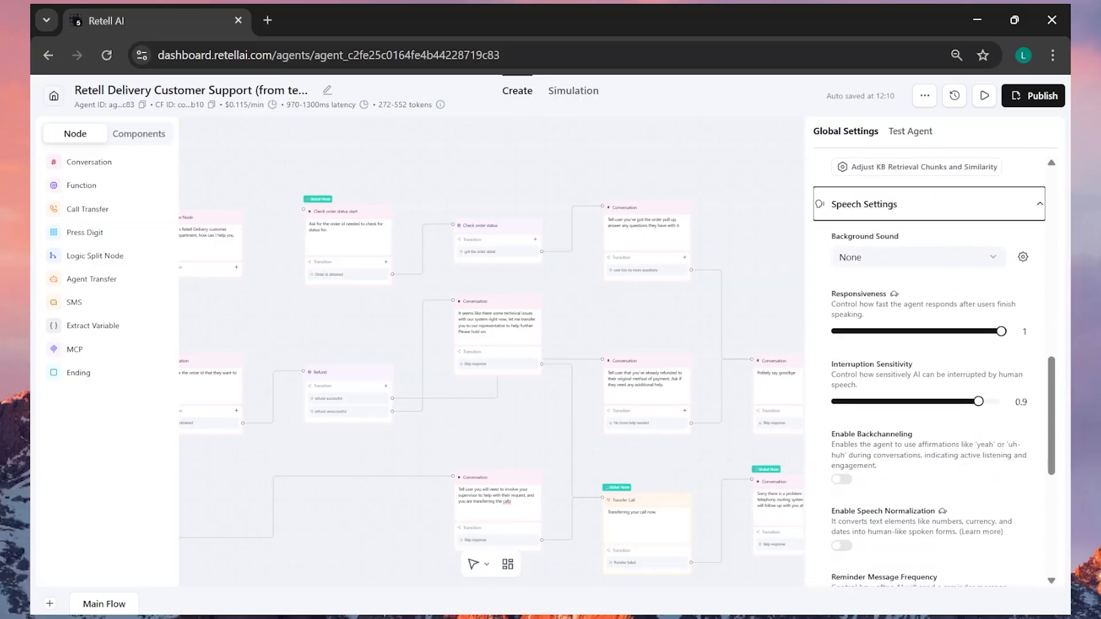
scroll(860, 316, "down", 1)
scroll(874, 275, "up", 1)
scroll(912, 321, "down", 6)
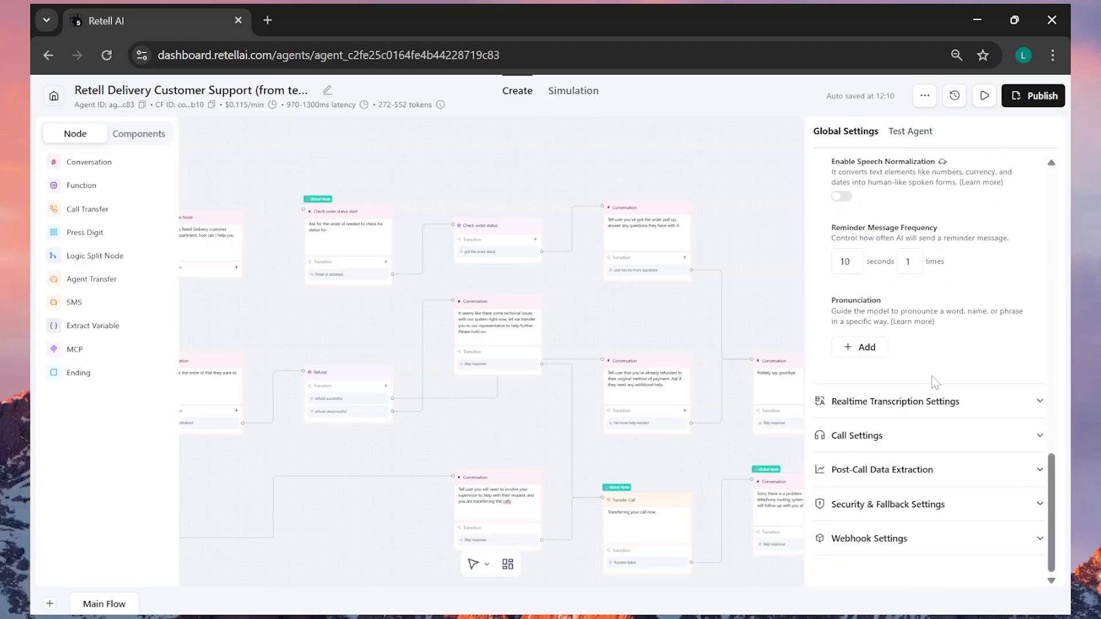
- Examine the realtime transcription settings and the call settings, including silence, maximum call and ring durations
left_click(968, 405)
scroll(955, 306, "down", 3)
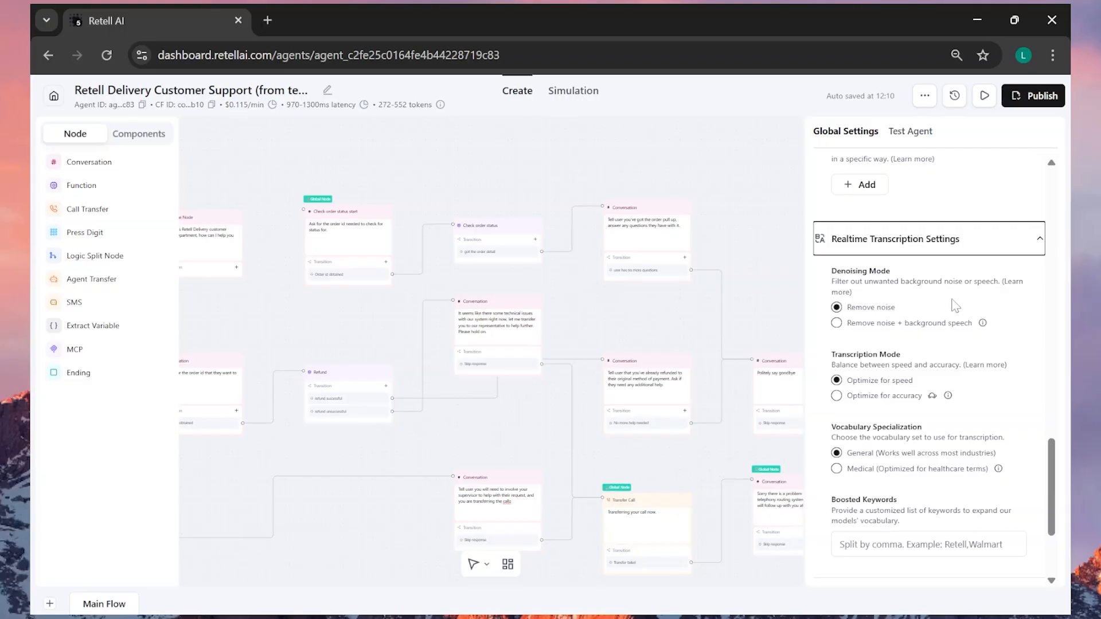
scroll(954, 306, "down", 3)
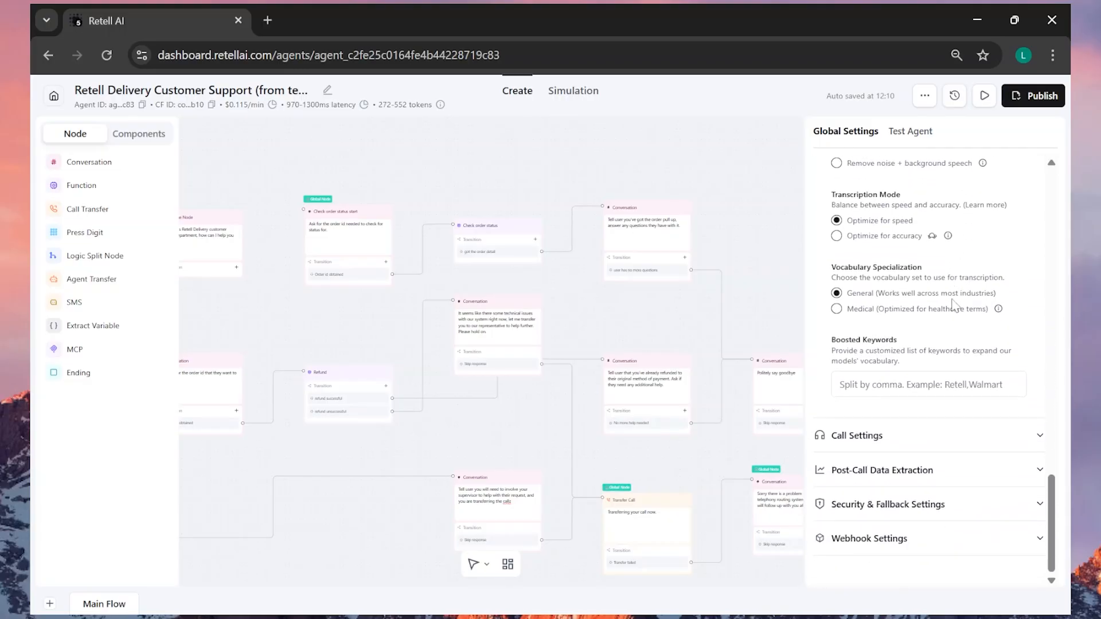
left_click(894, 435)
scroll(943, 340, "down", 6)
scroll(945, 240, "down", 3)
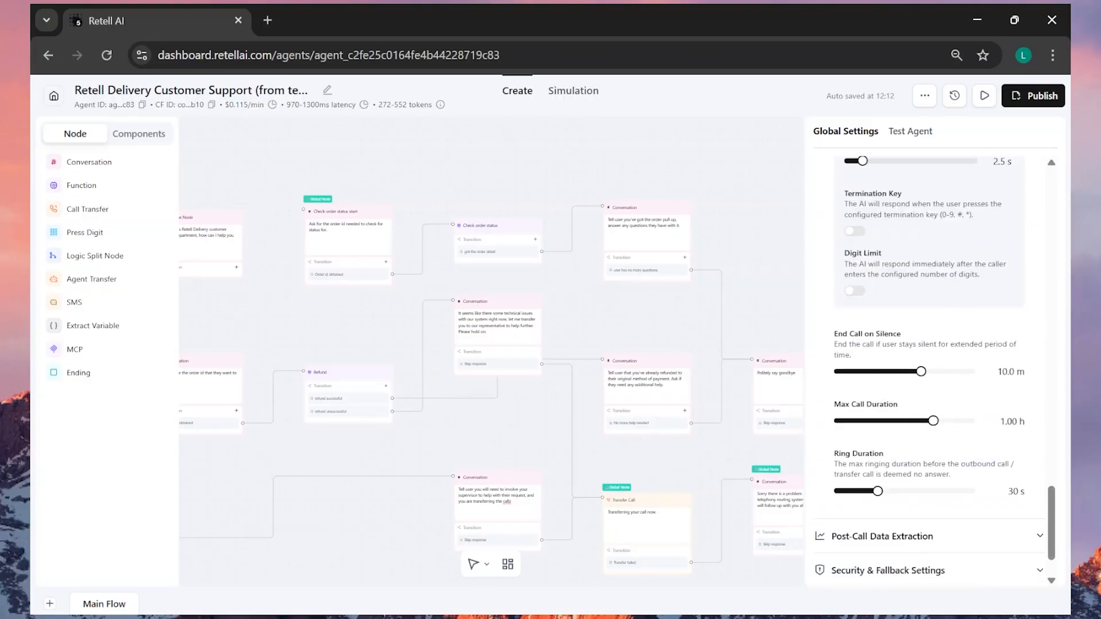
scroll(934, 367, "down", 1)
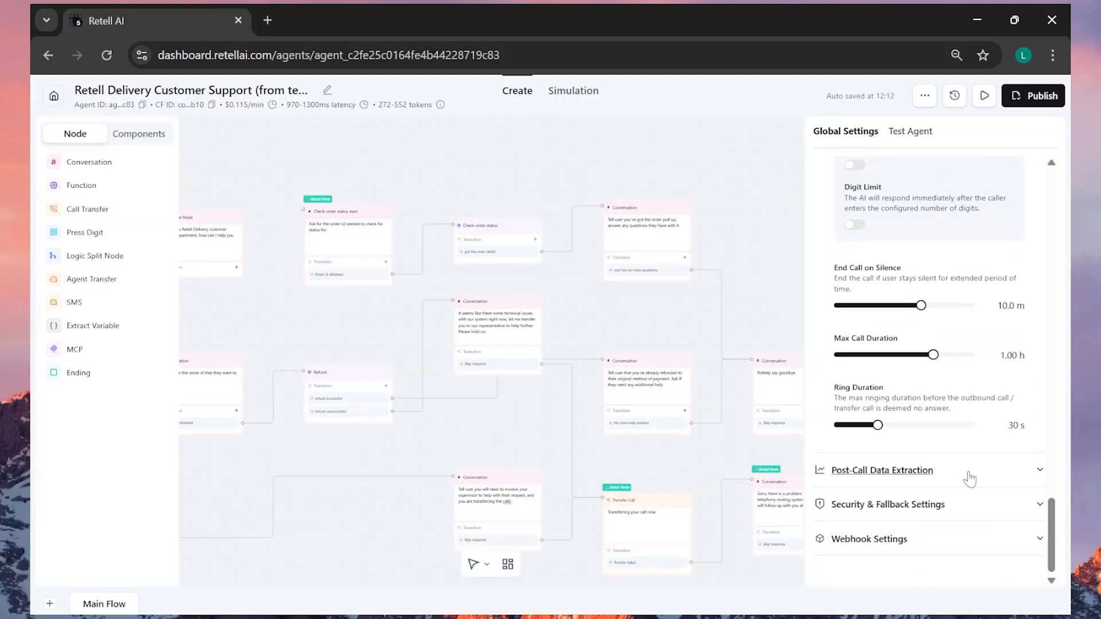
- Examine the post-call data extraction settings and the field types that can be added to them
left_click(969, 478)
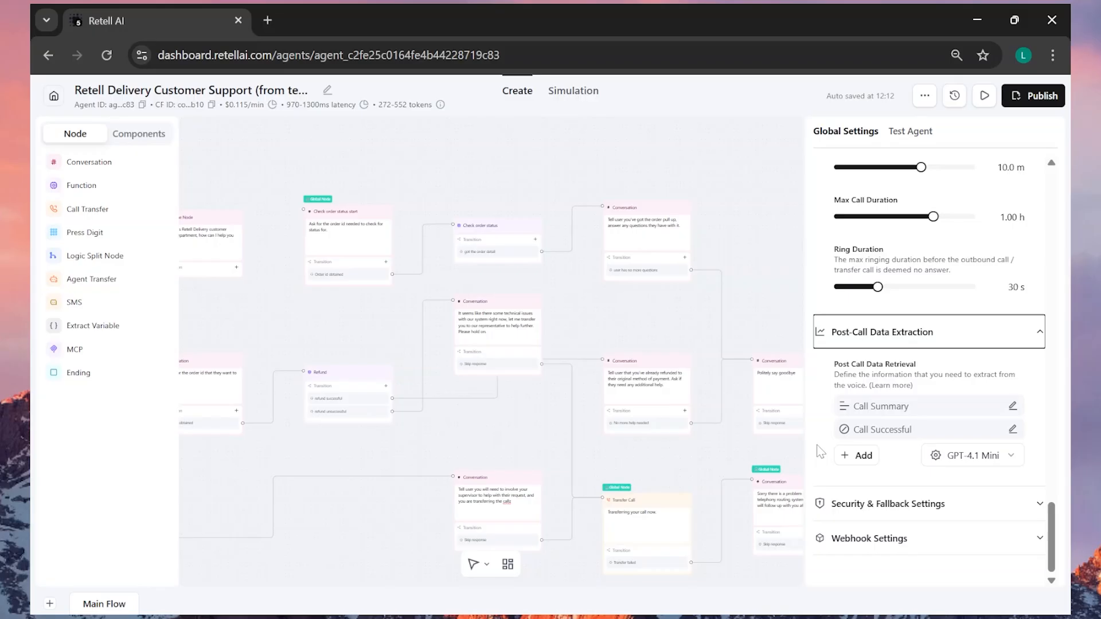
left_click(858, 455)
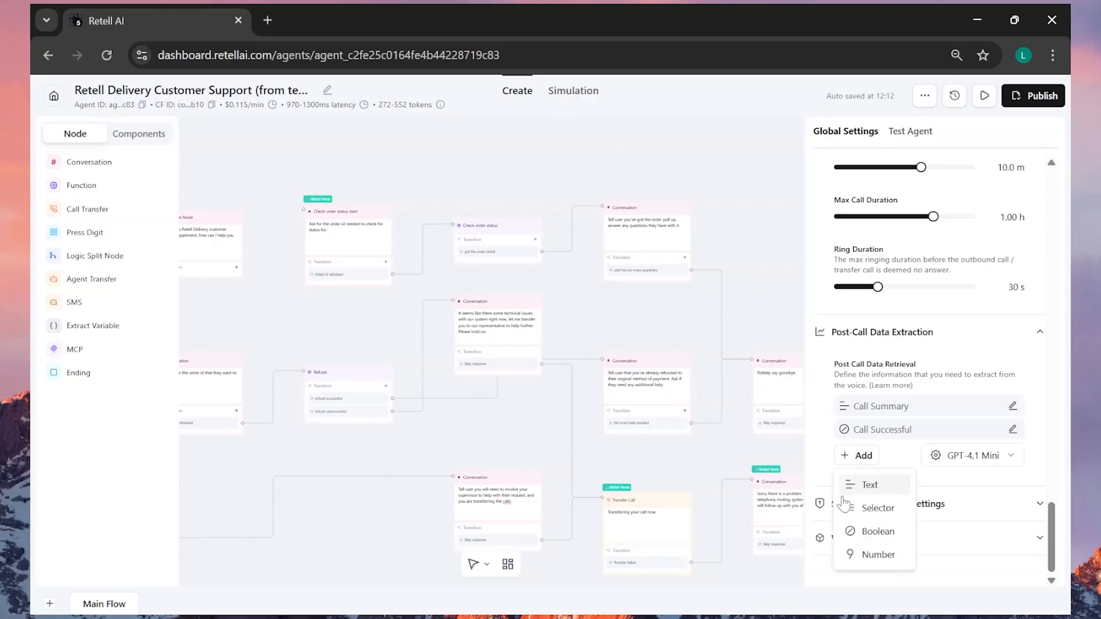
left_click(817, 454)
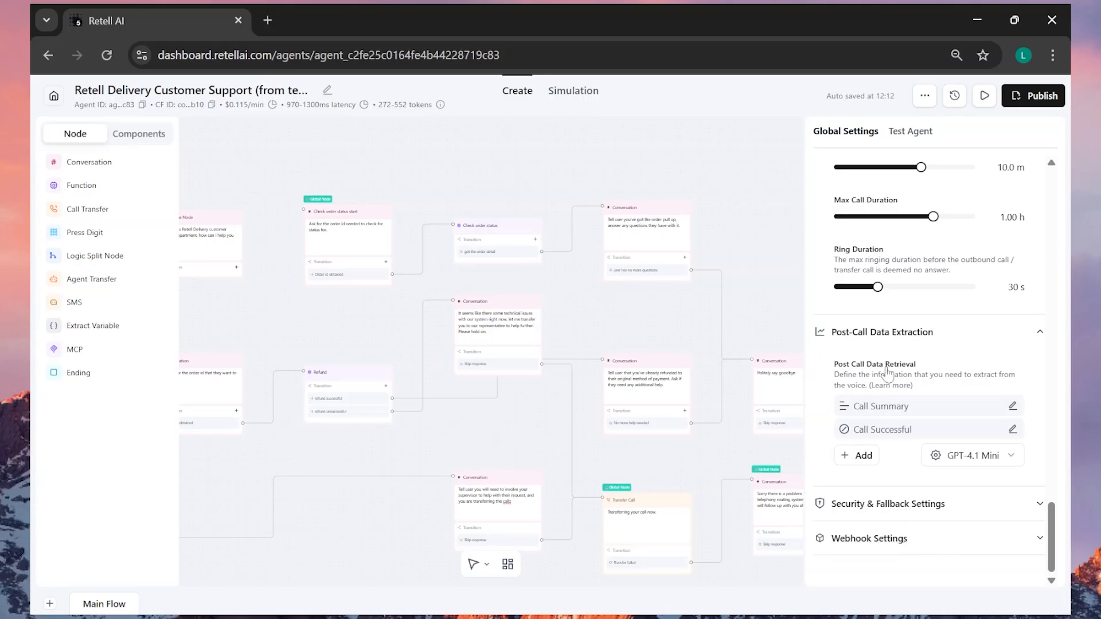
scroll(887, 372, "up", 10)
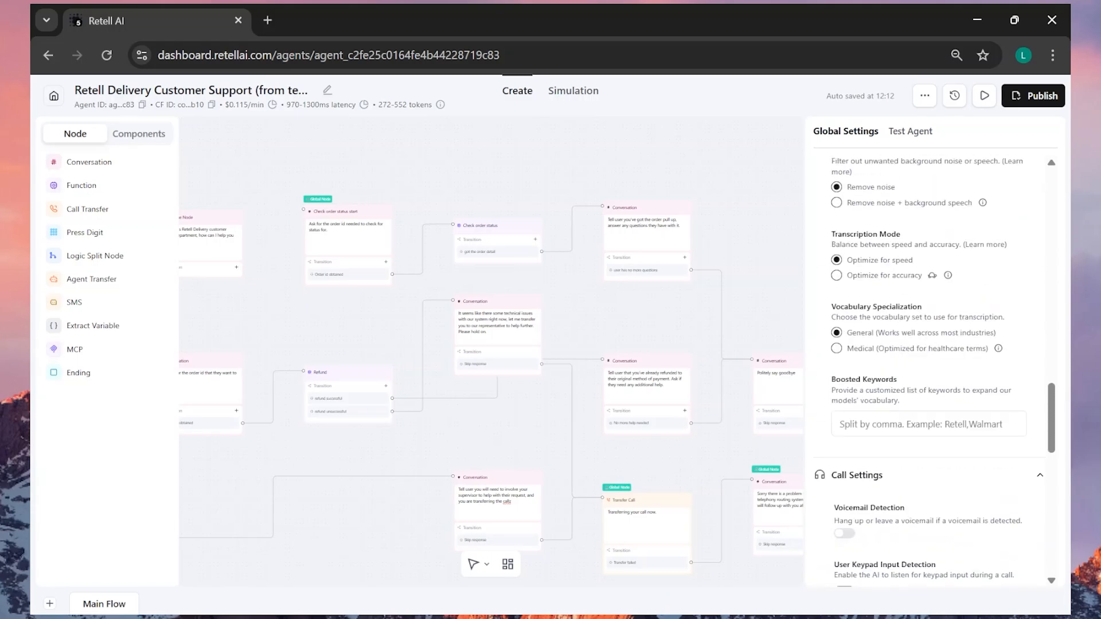
- Start an audio test call with the agent and allow microphone access while visiting the site
scroll(887, 372, "up", 5)
scroll(958, 159, "up", 10)
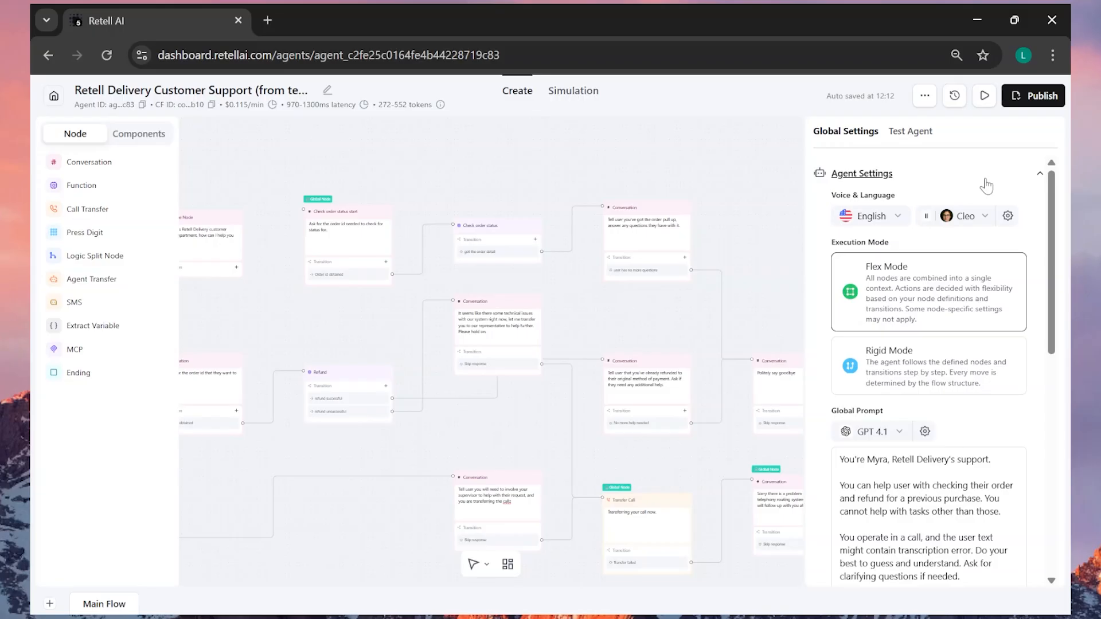
left_click(908, 132)
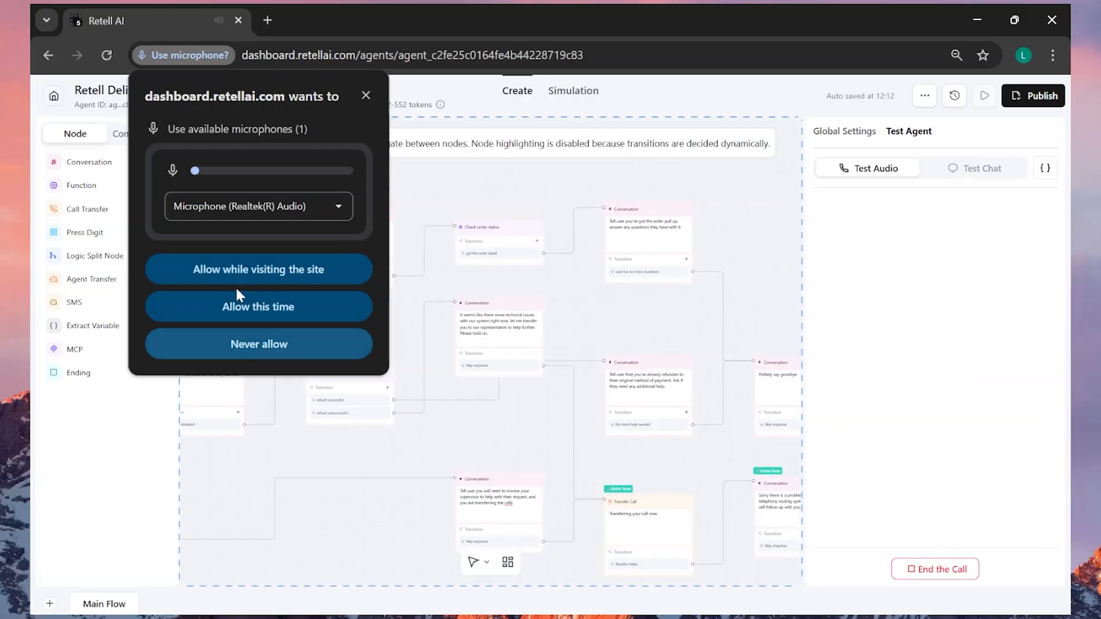
left_click(238, 276)
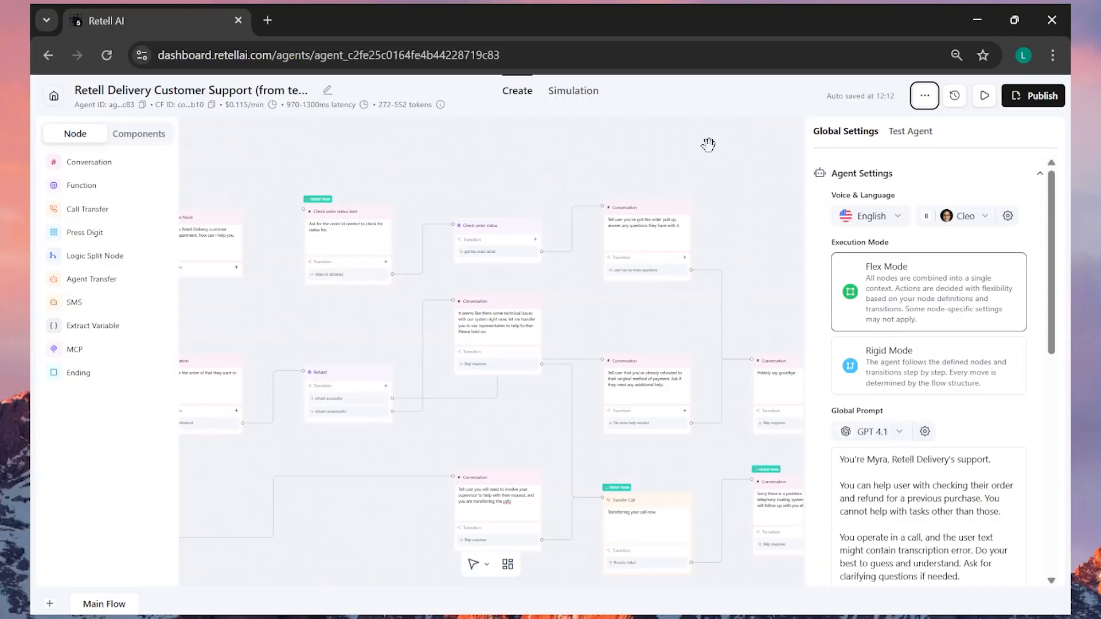
- Look over the agent's simulation testing area, including its test cases and batch testing history
left_click(571, 93)
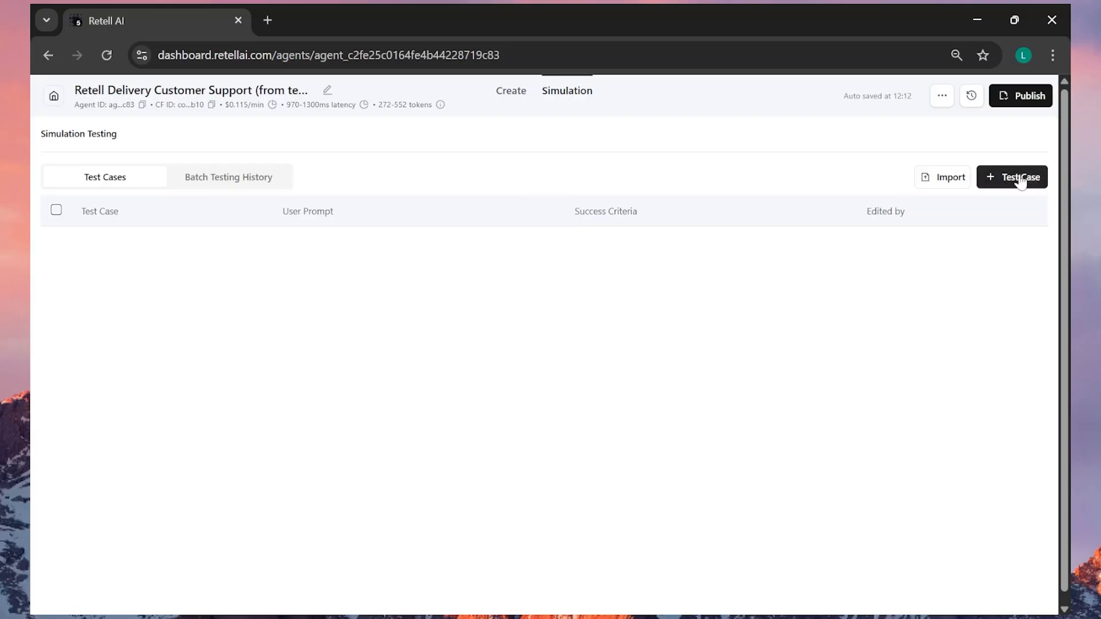
left_click(214, 182)
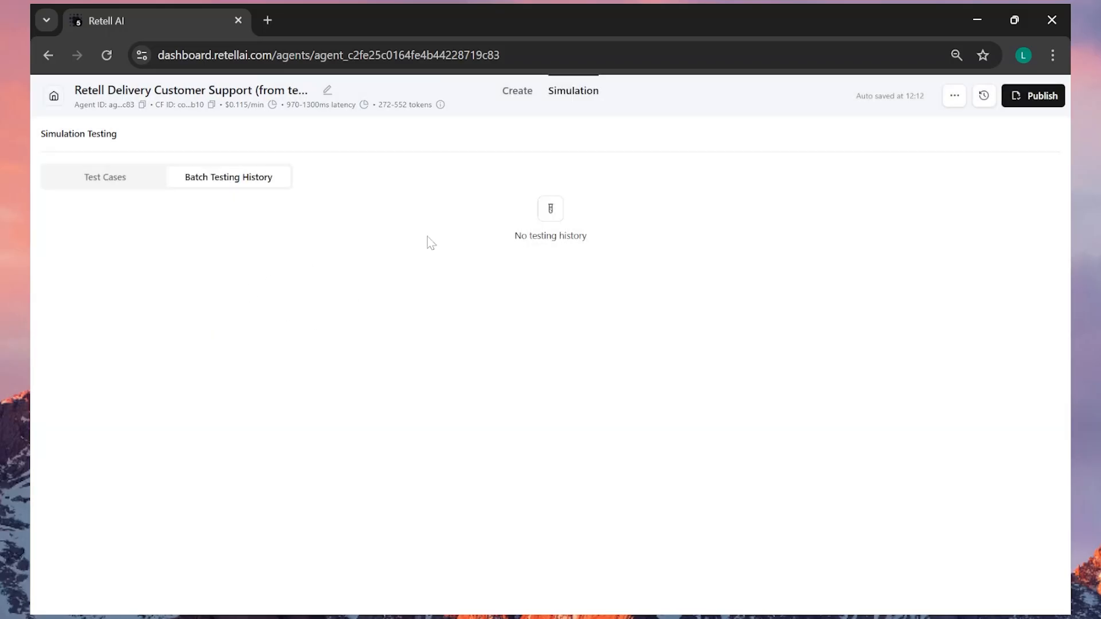
left_click(143, 182)
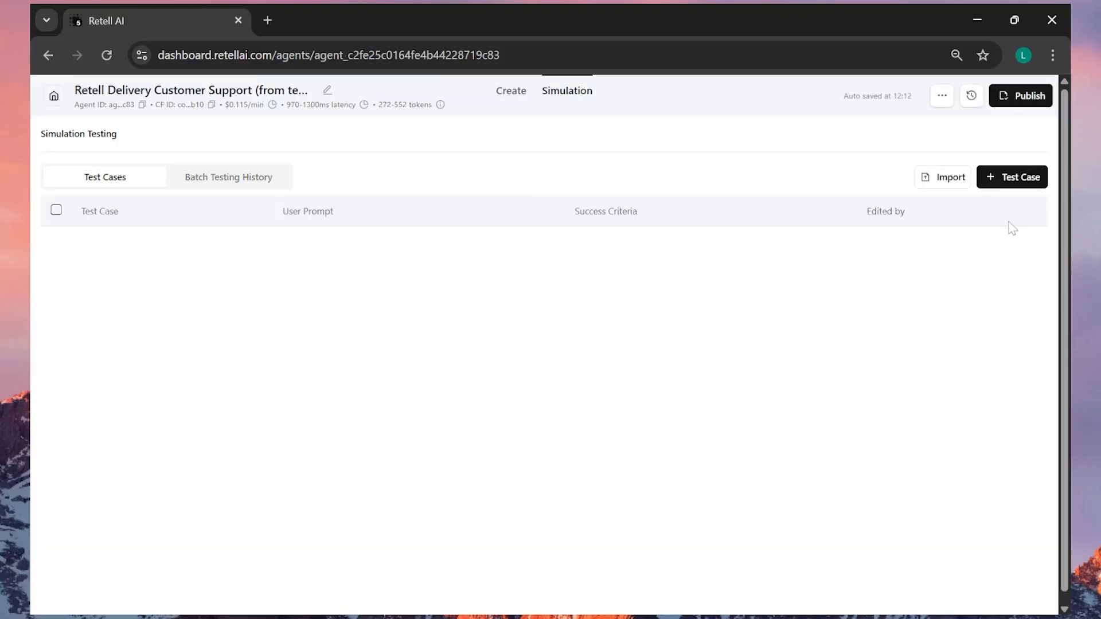
- Create a new simulation test case named "order status"
left_click(1012, 181)
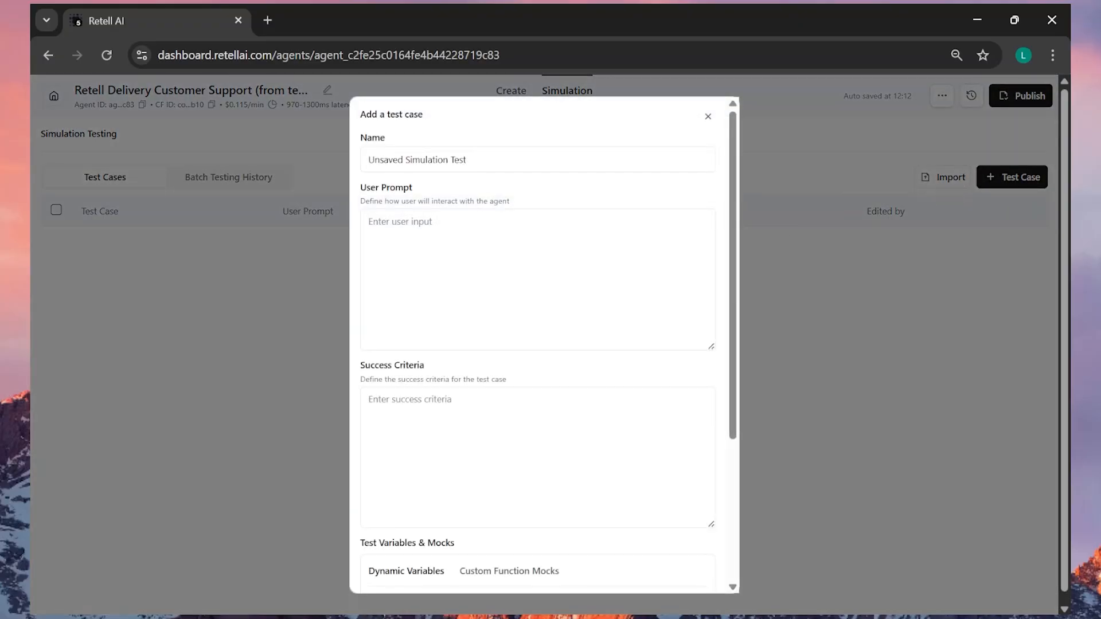
double_click(472, 160)
key("ctrl+a")
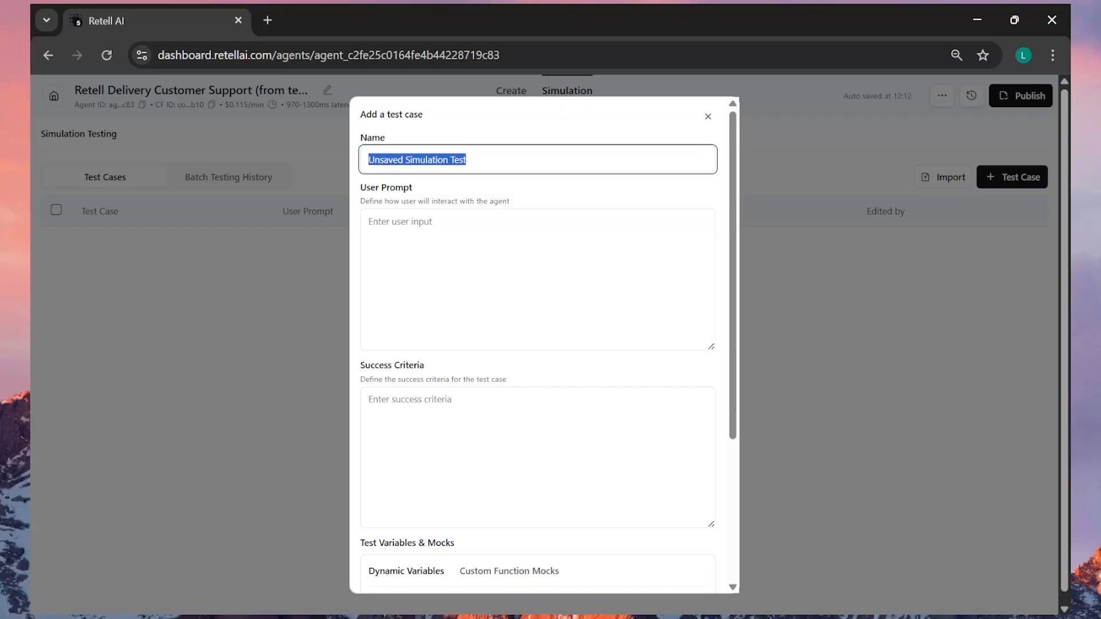
left_click(555, 191)
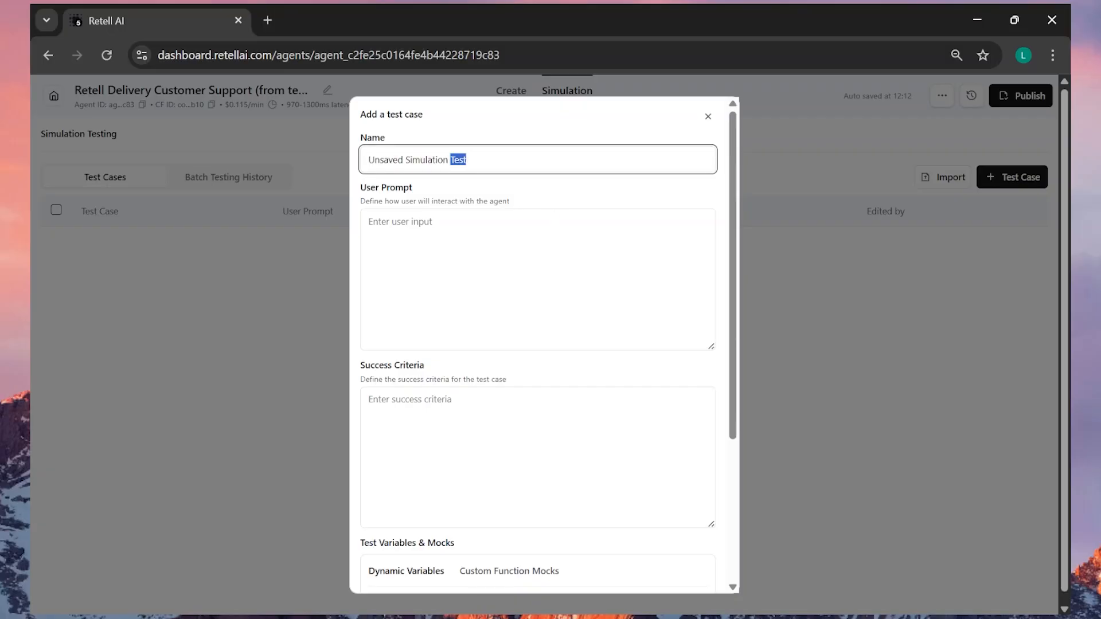
key("ctrl+a")
type("order status")
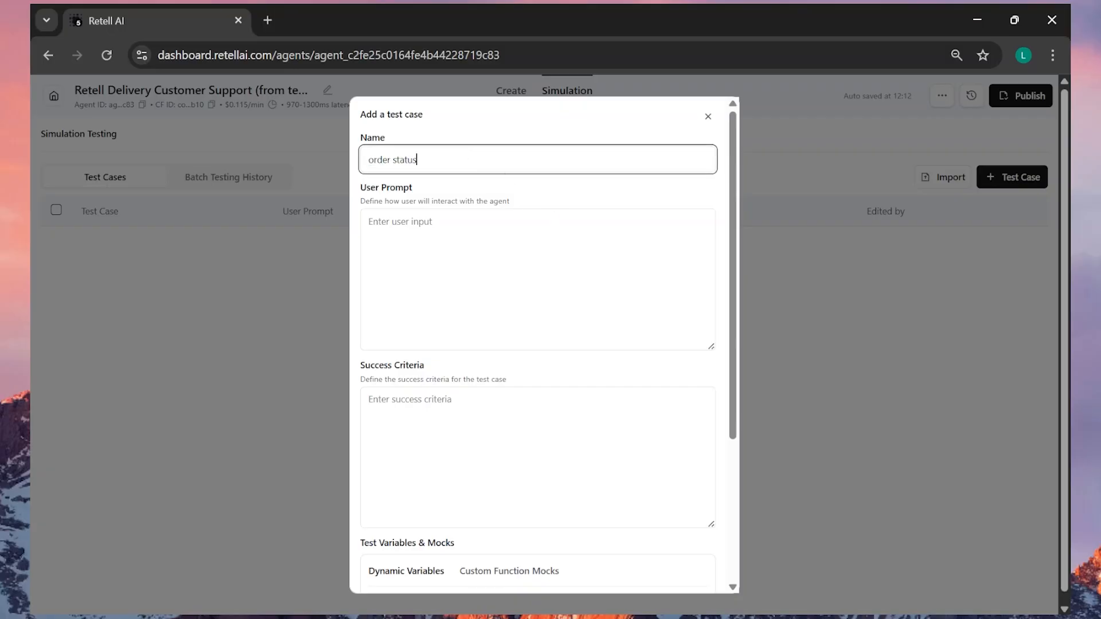
- Enter a user prompt about requesting a refund for a previous order and success criteria covering order identification, refund eligibility, process, timeline and tone
key("Tab")
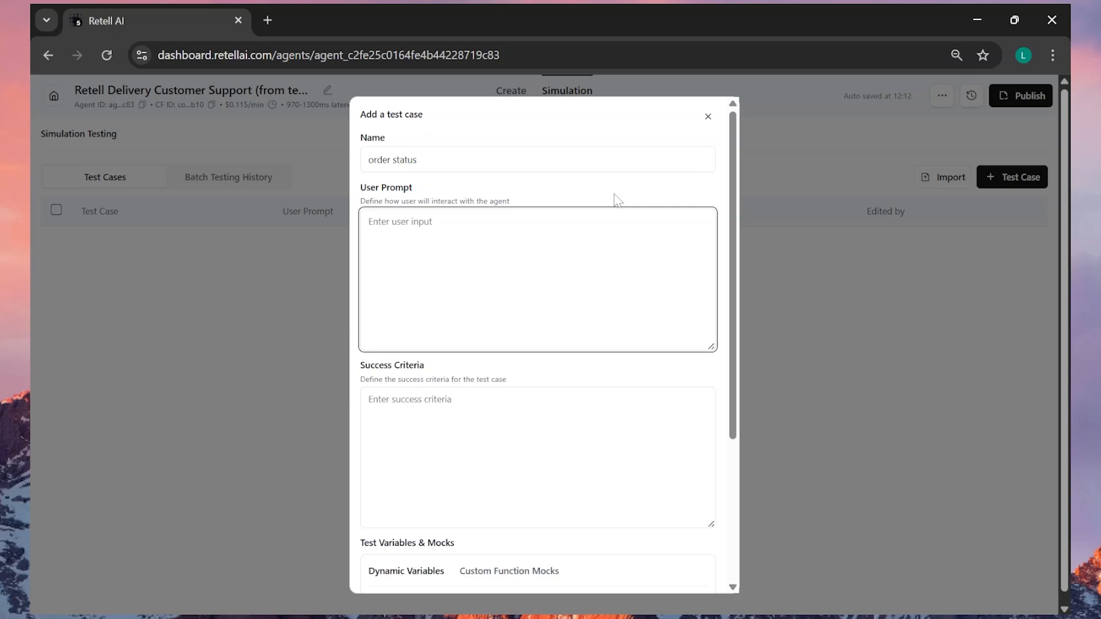
left_click(616, 200)
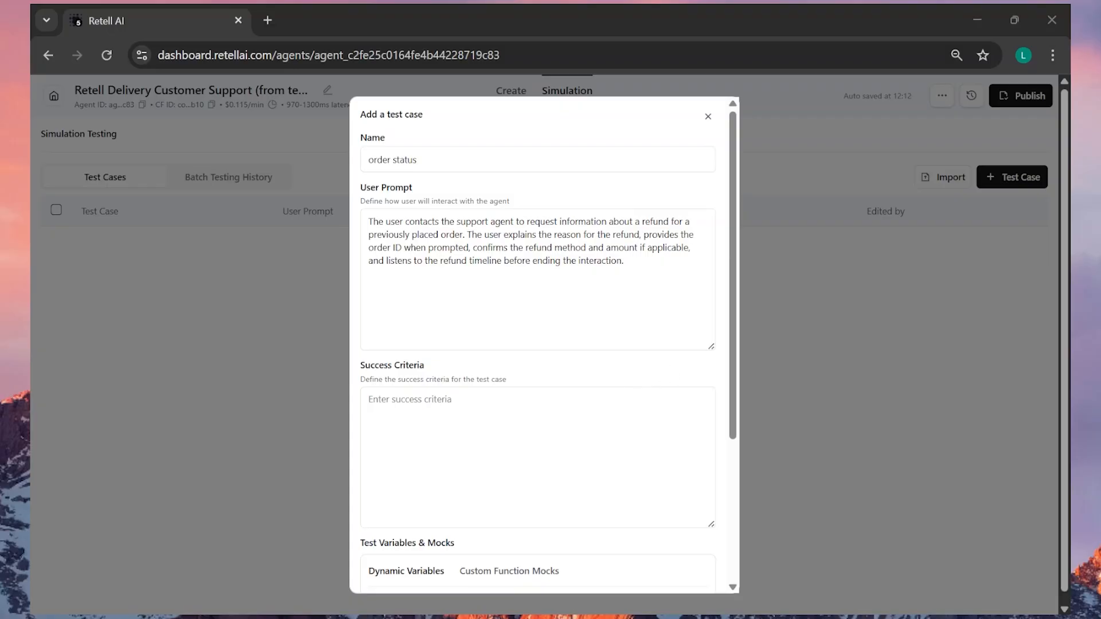
left_click(538, 453)
scroll(538, 453, "down", 4)
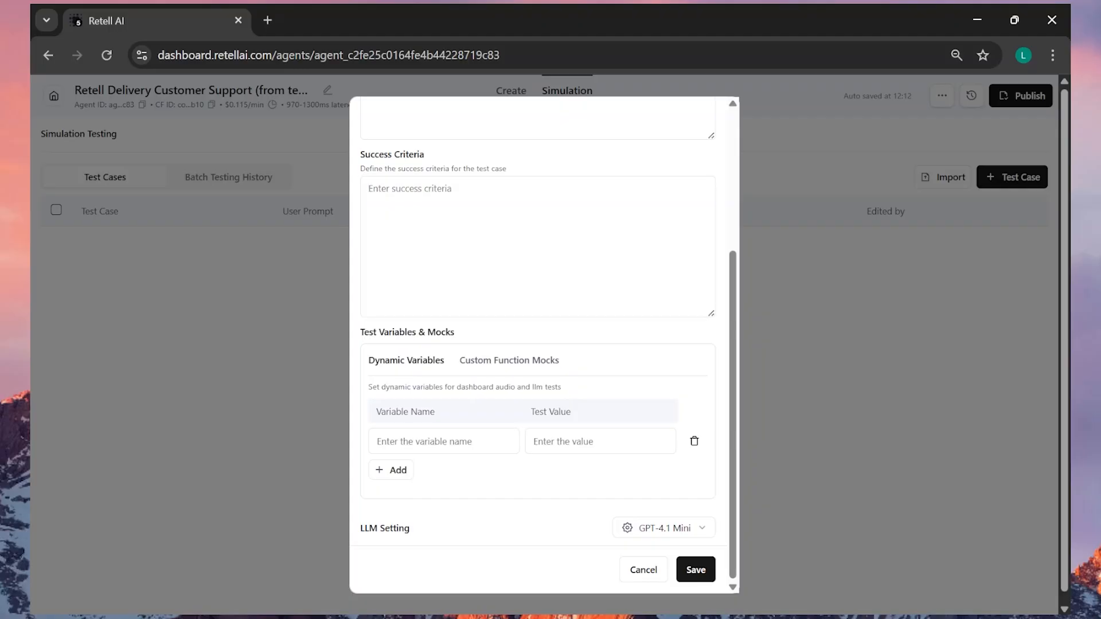
left_click(538, 246)
type("The test case is successful if the agent correctly identifies the order, verifies refund eligibility based on the stated reason, clearly explains the refund process and expected timeline, confirms the refund method, maintains a polite and professional tone, and concludes the interaction with the user acknowledging and understanding the refund details.")
scroll(499, 368, "down", 2)
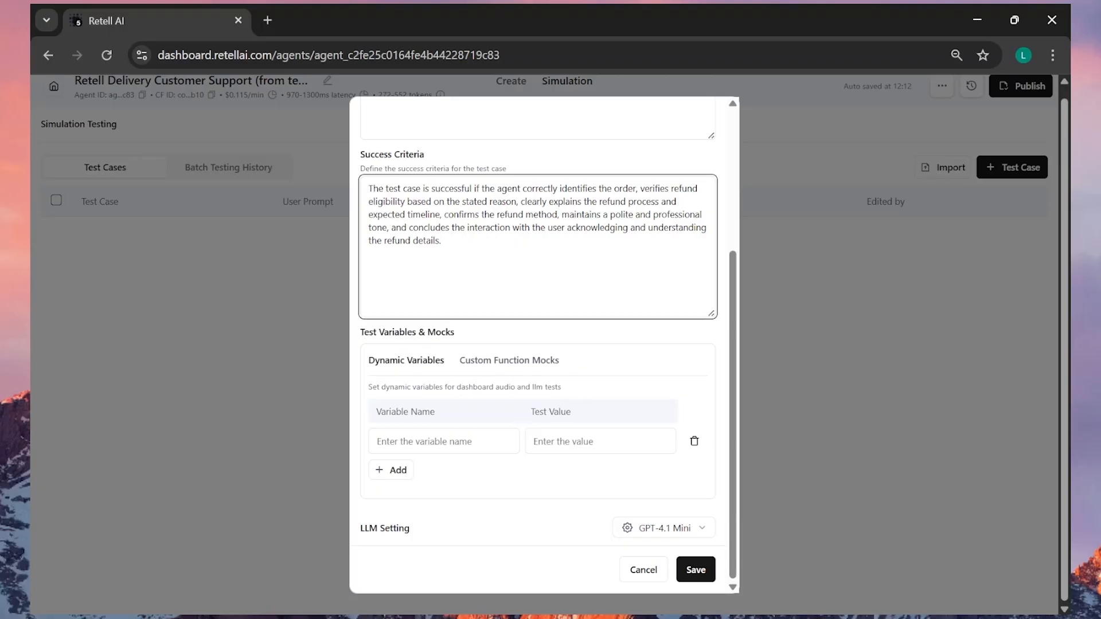
- Save the "order status" test case with its dynamic variables left empty and run its test
left_click(447, 441)
key("Tab")
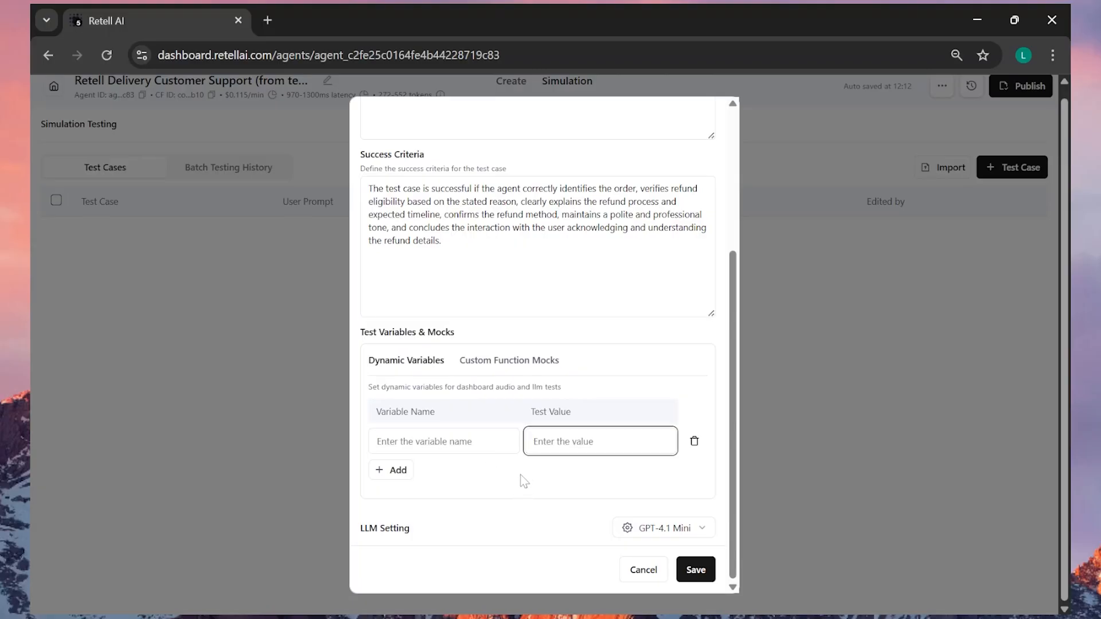
left_click(698, 570)
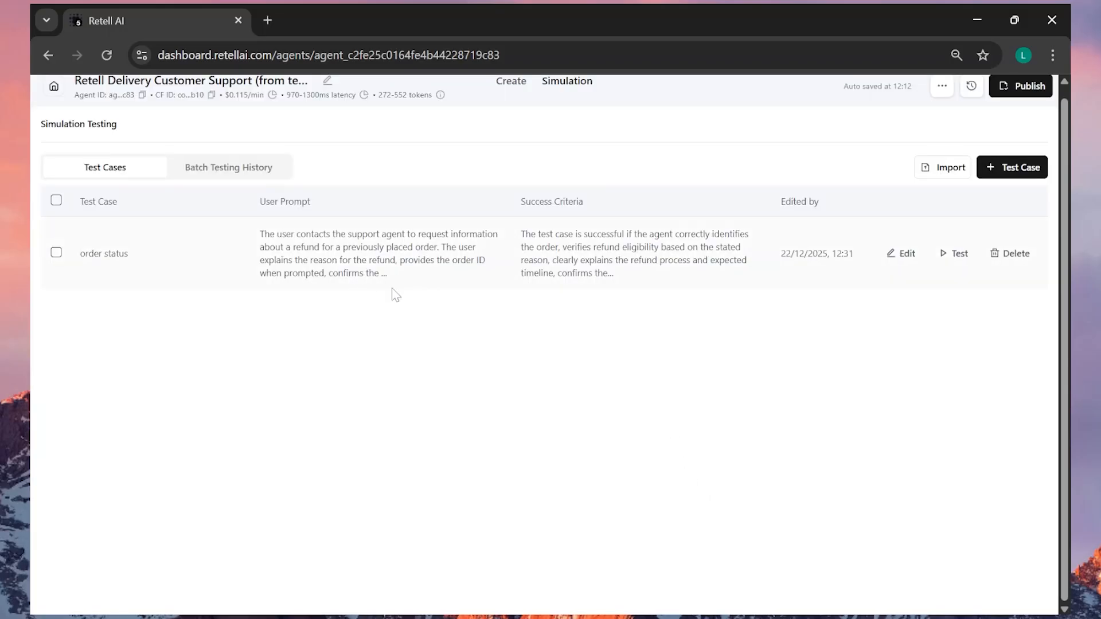
left_click(954, 254)
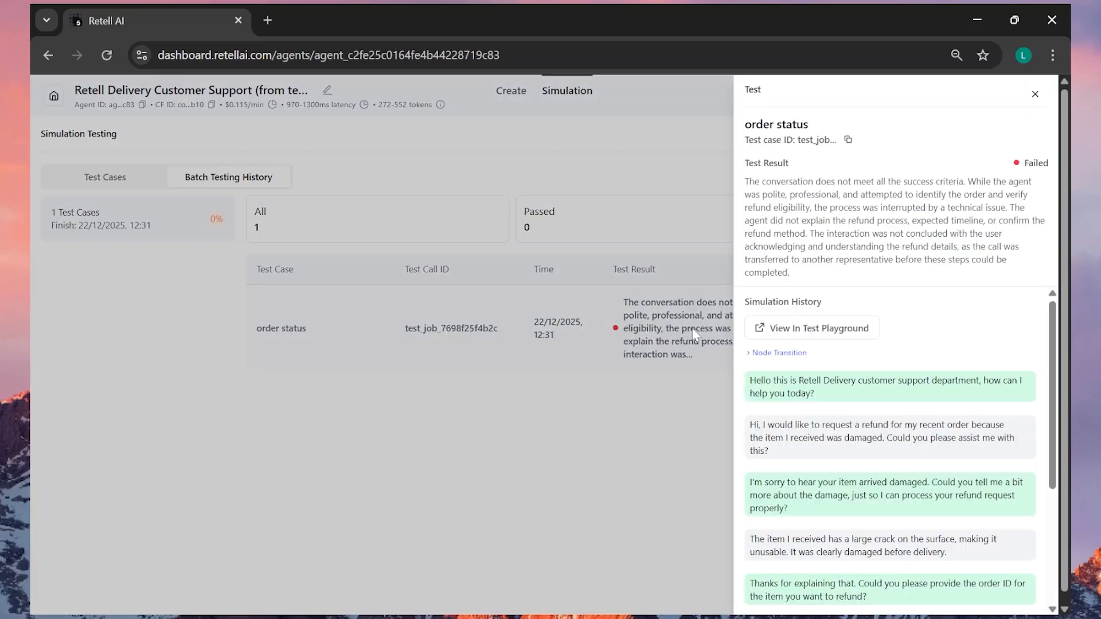
- Read the "order status" test result and the simulated conversation transcript, including its tool invocations
left_click(877, 324)
scroll(959, 494, "down", 4)
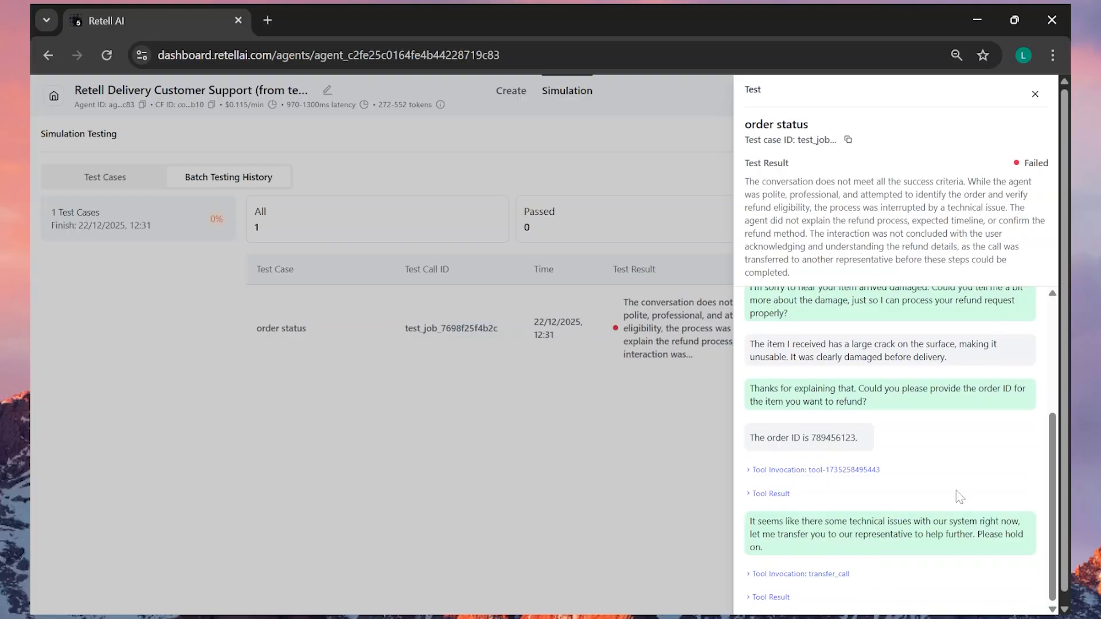
scroll(958, 477, "up", 4)
left_click(1035, 95)
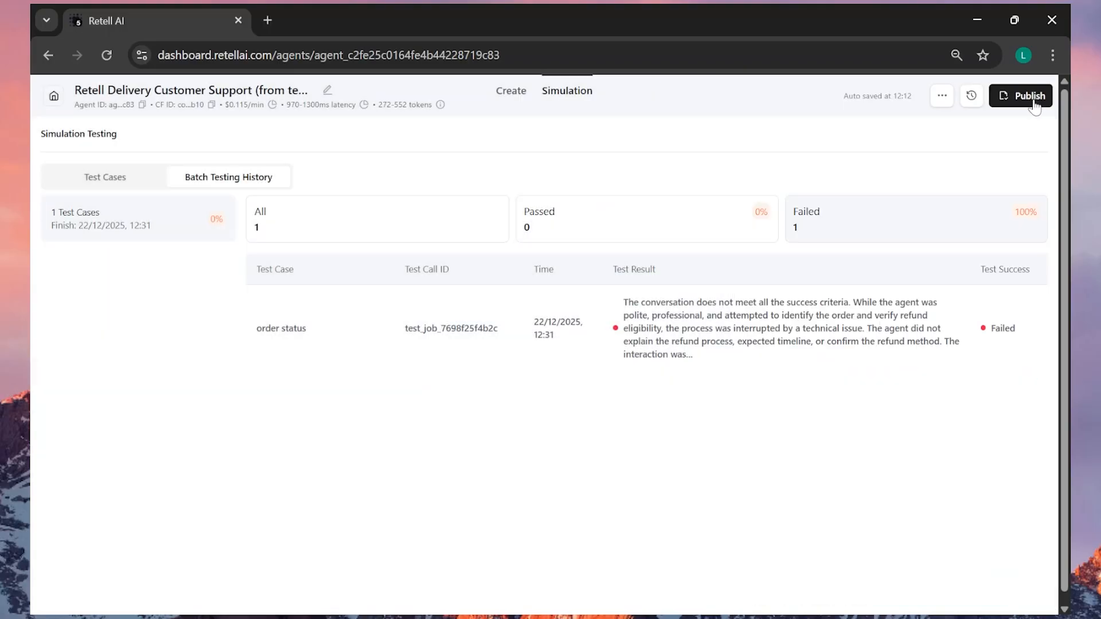
left_click(680, 332)
scroll(946, 401, "down", 3)
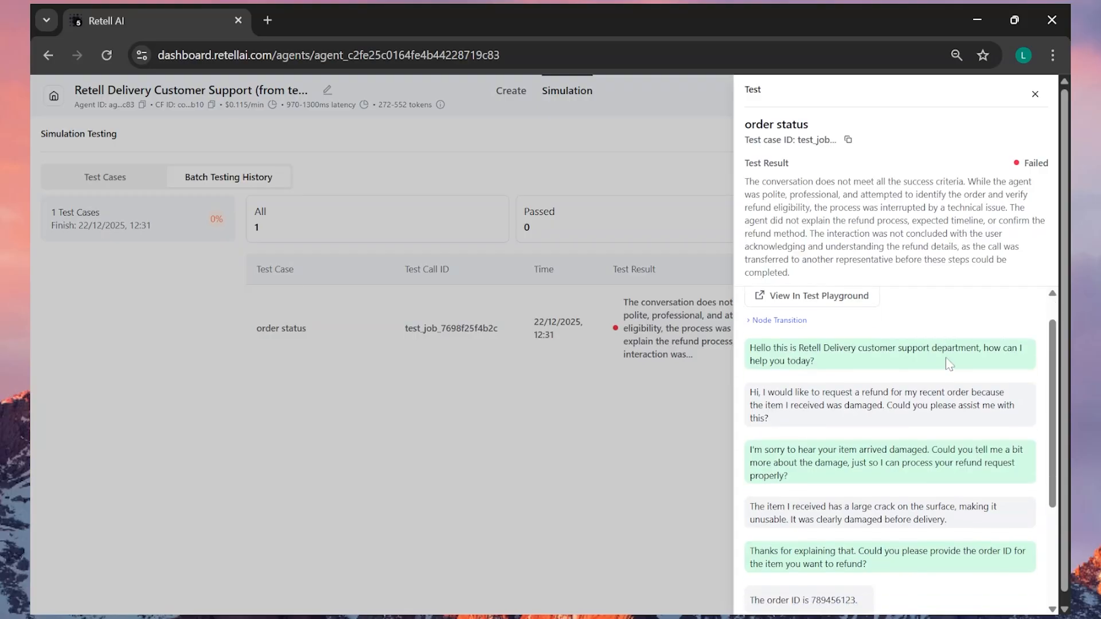
scroll(946, 367, "up", 3)
scroll(946, 362, "down", 3)
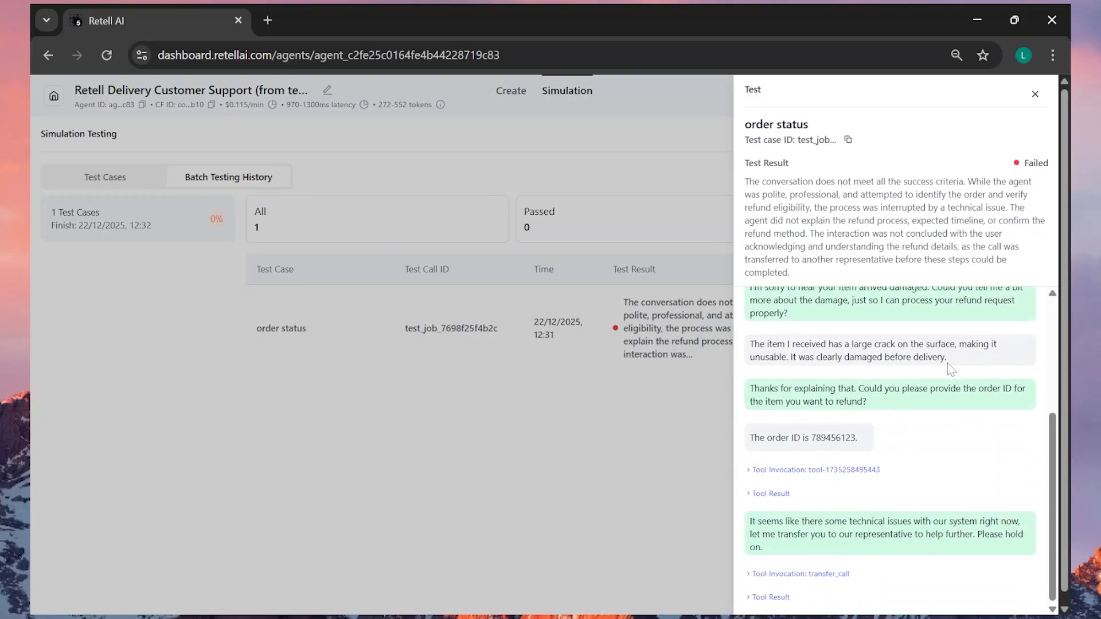
left_click(563, 459)
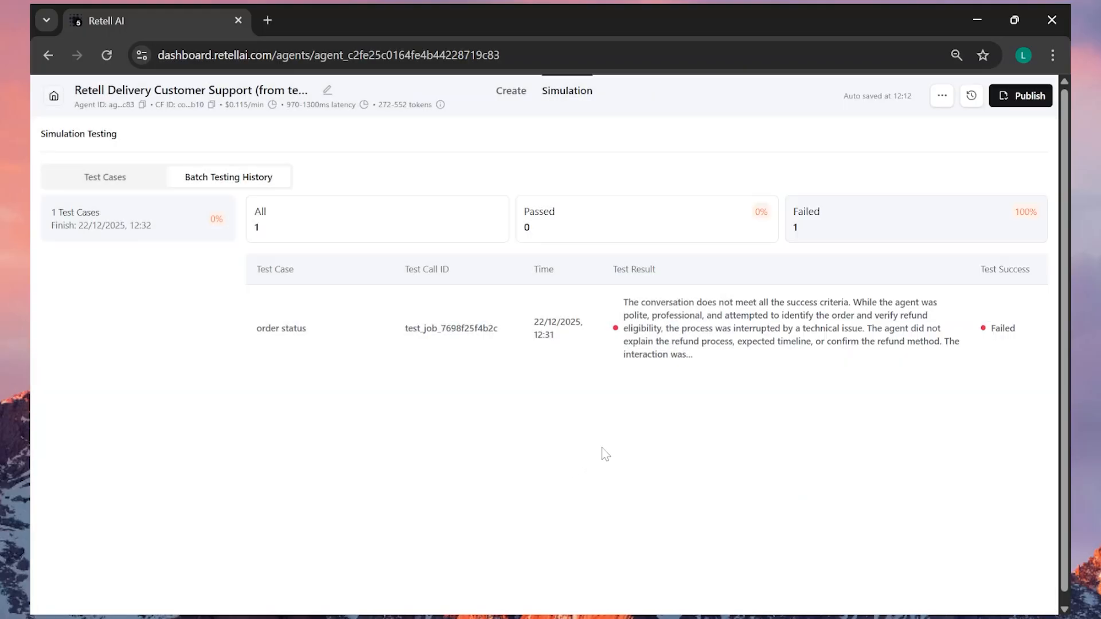
- Return to the agent's conversation flow and publish the agent without assigning a phone number
left_click(511, 91)
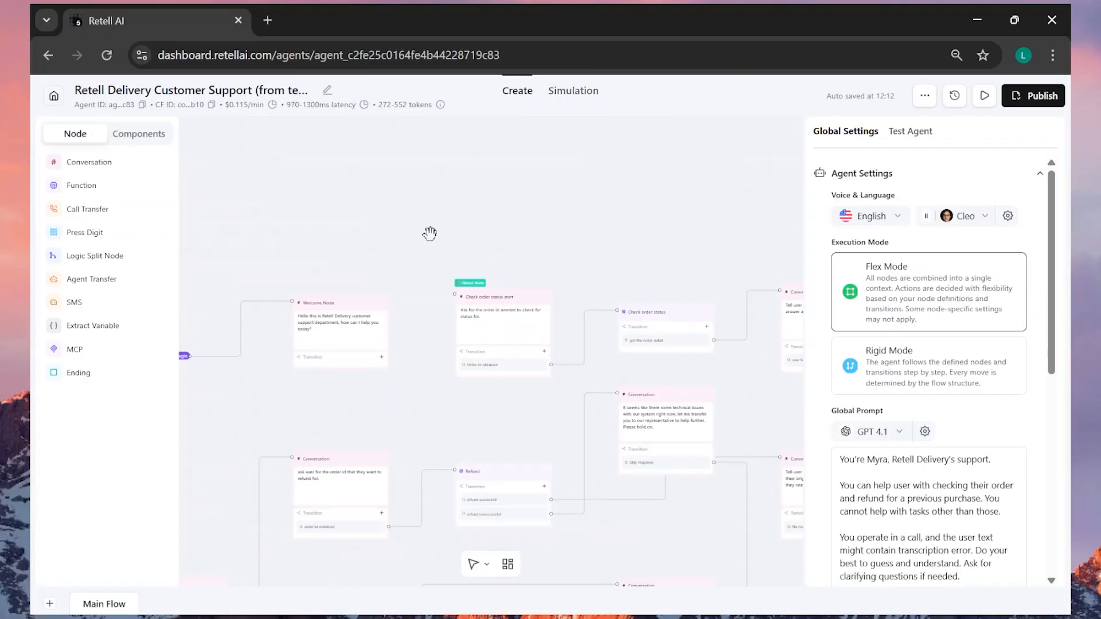
scroll(633, 202, "down", 3)
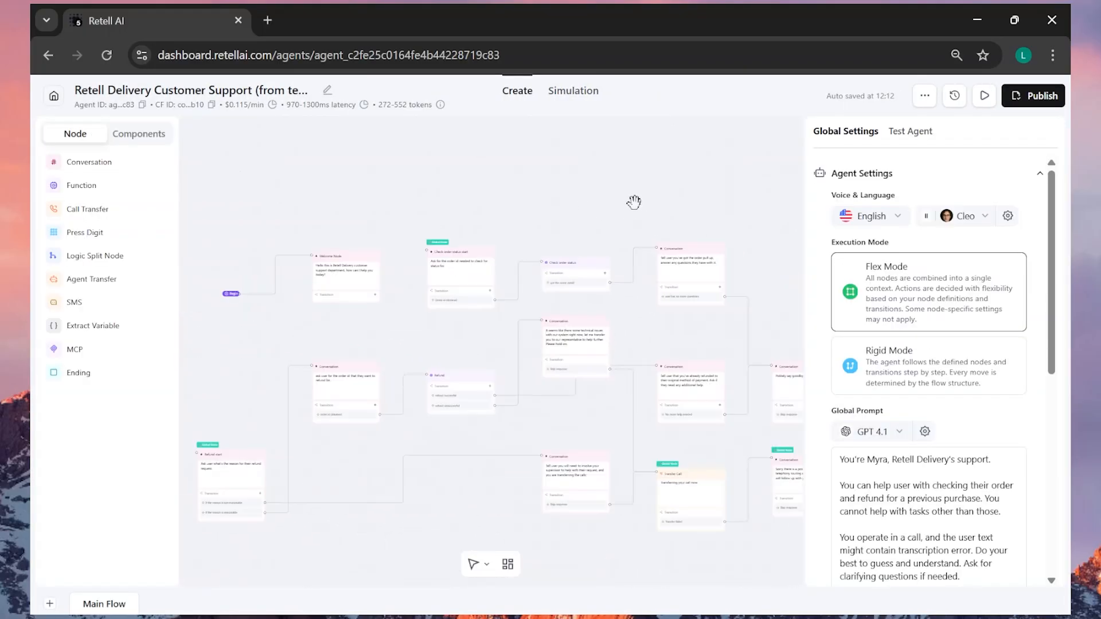
left_click_drag(633, 202, 567, 221)
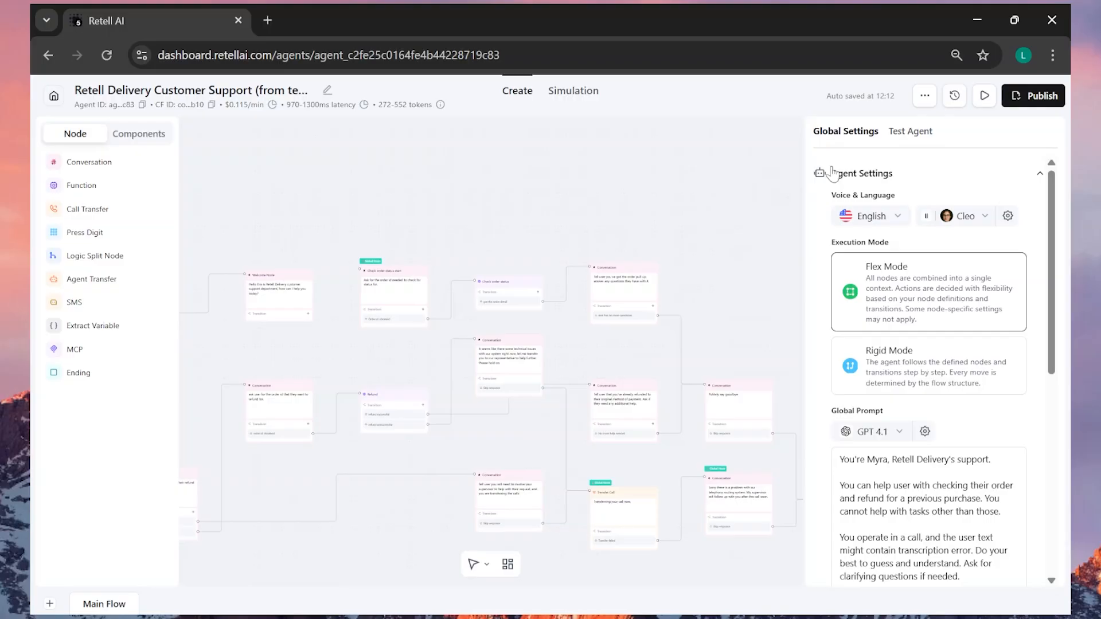
left_click(1022, 103)
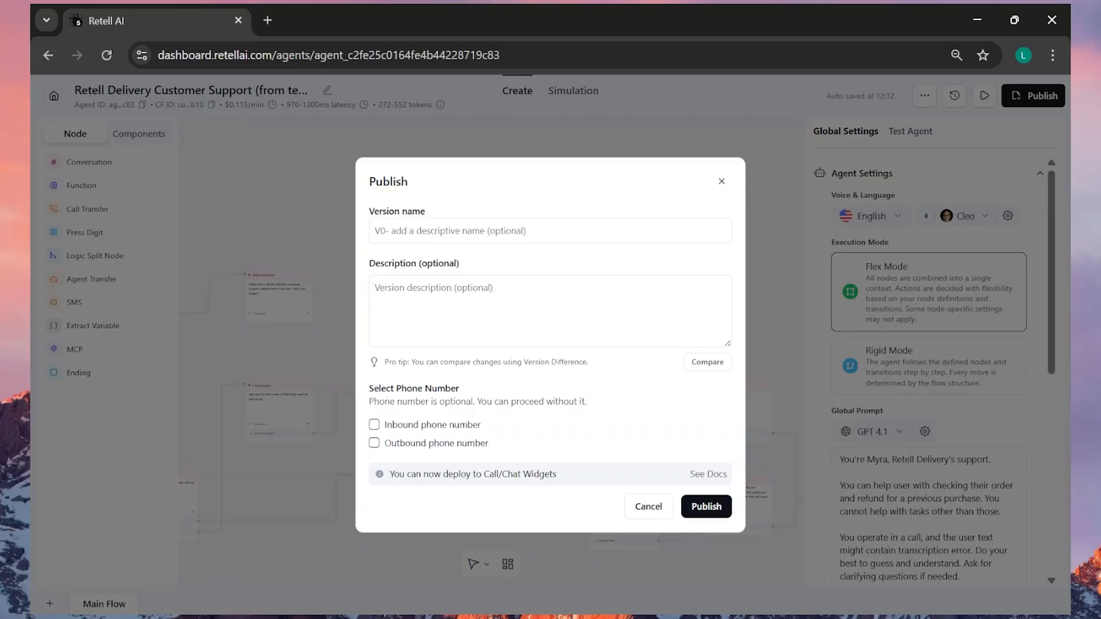
double_click(403, 425)
left_click(409, 421)
left_click(702, 511)
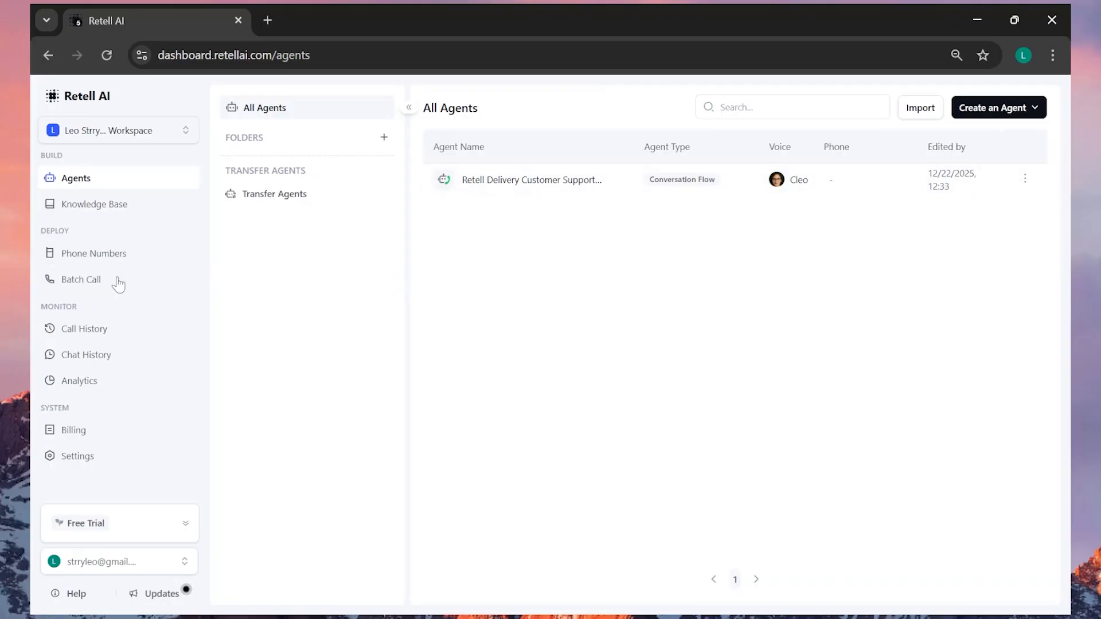
- Examine the call history across all its columns, including session outcome and latency, and check the chat history
left_click(155, 338)
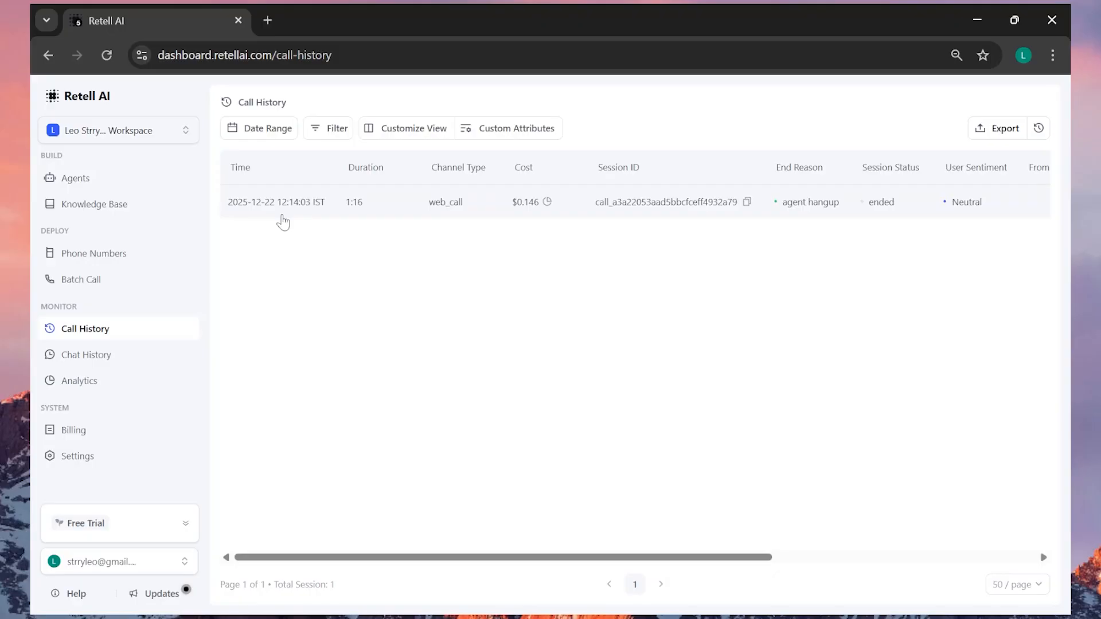
left_click_drag(722, 558, 872, 558)
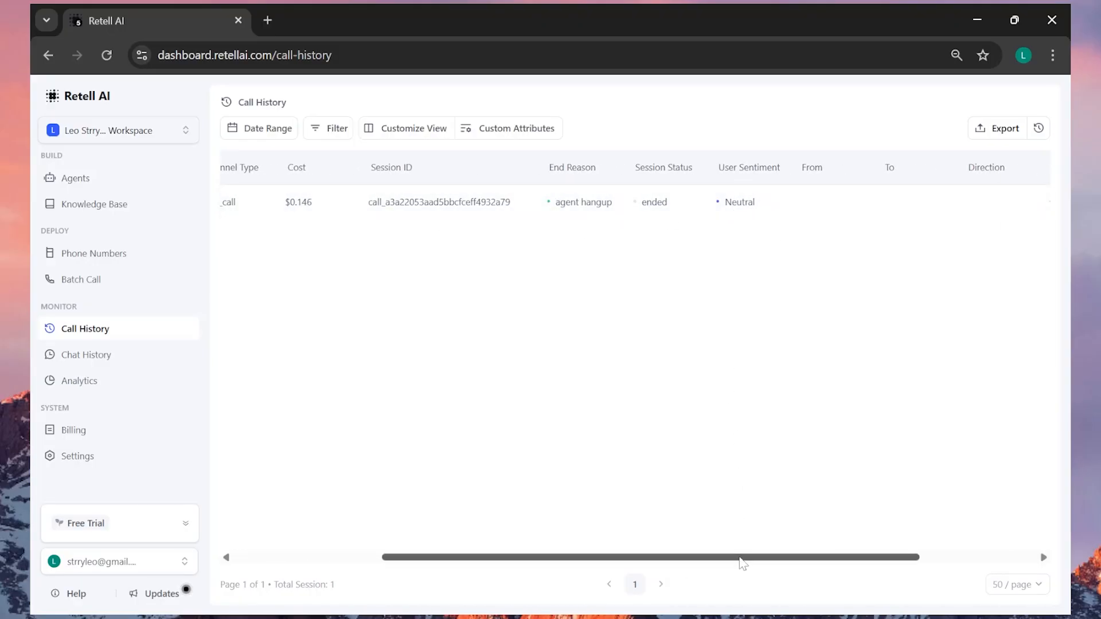
left_click_drag(742, 559, 880, 558)
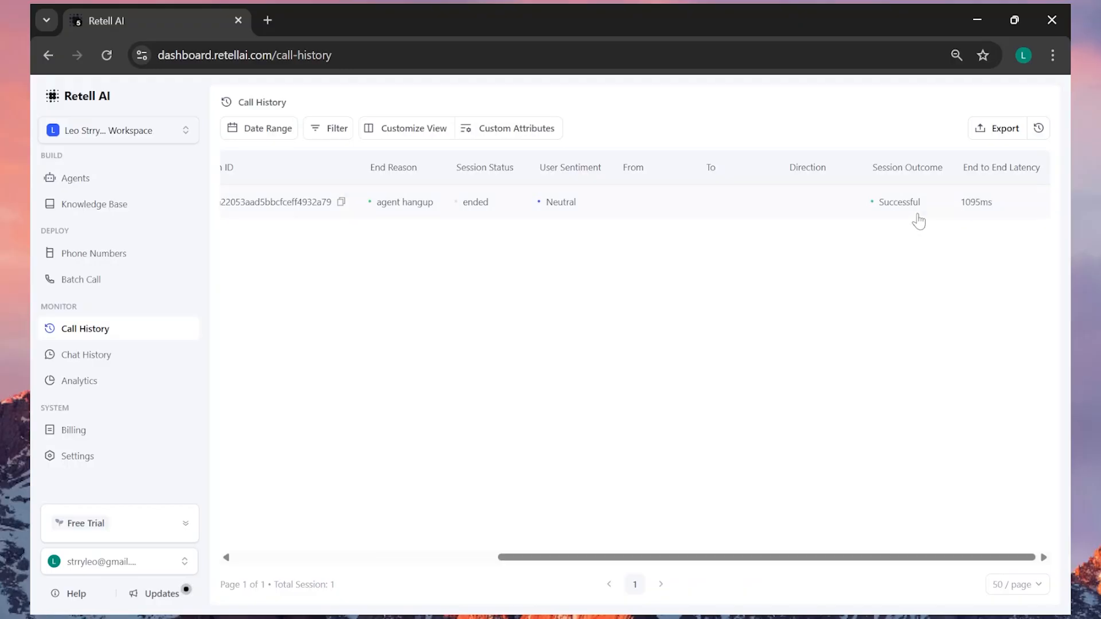
left_click(105, 357)
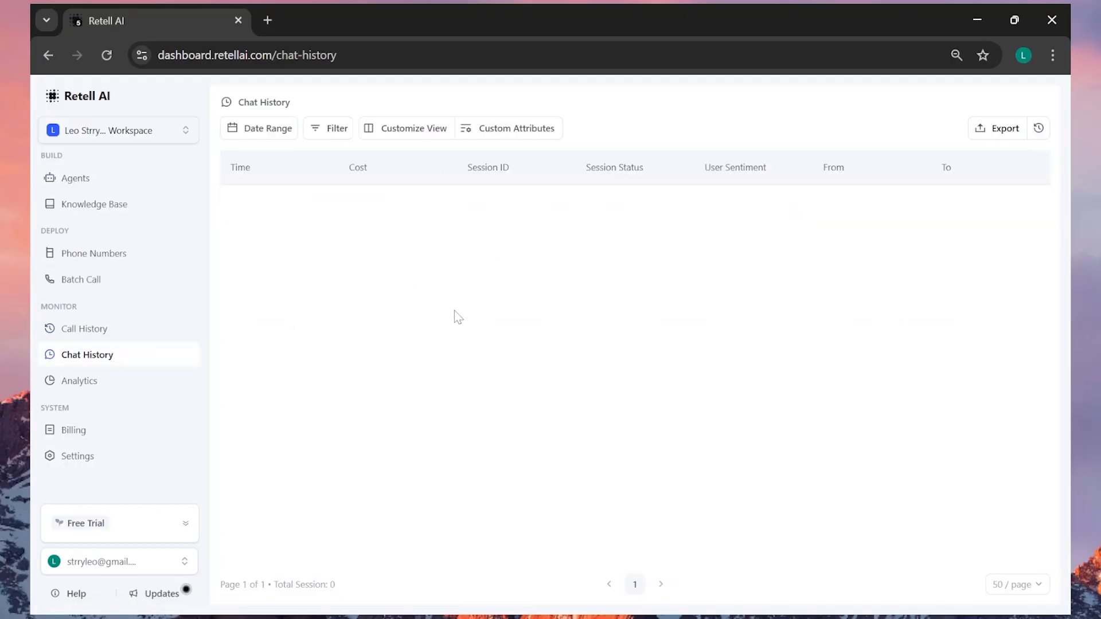
- Examine the analytics dashboard's charts on call counts, duration, latency, success, disconnection reasons, sentiment and call rates
left_click(98, 382)
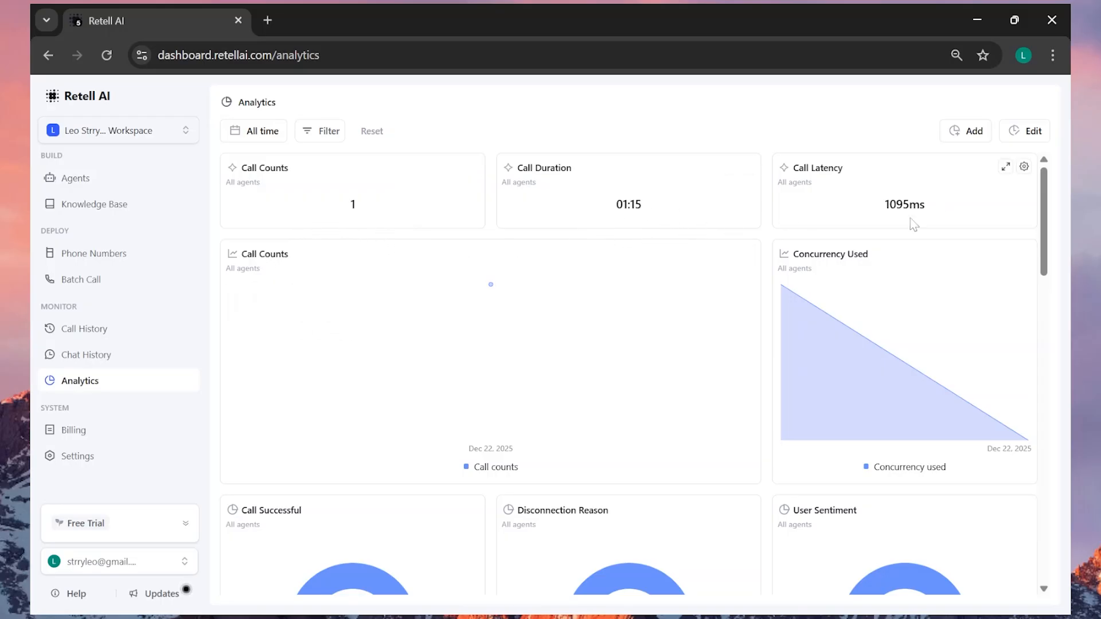
scroll(900, 272, "down", 3)
scroll(859, 285, "down", 2)
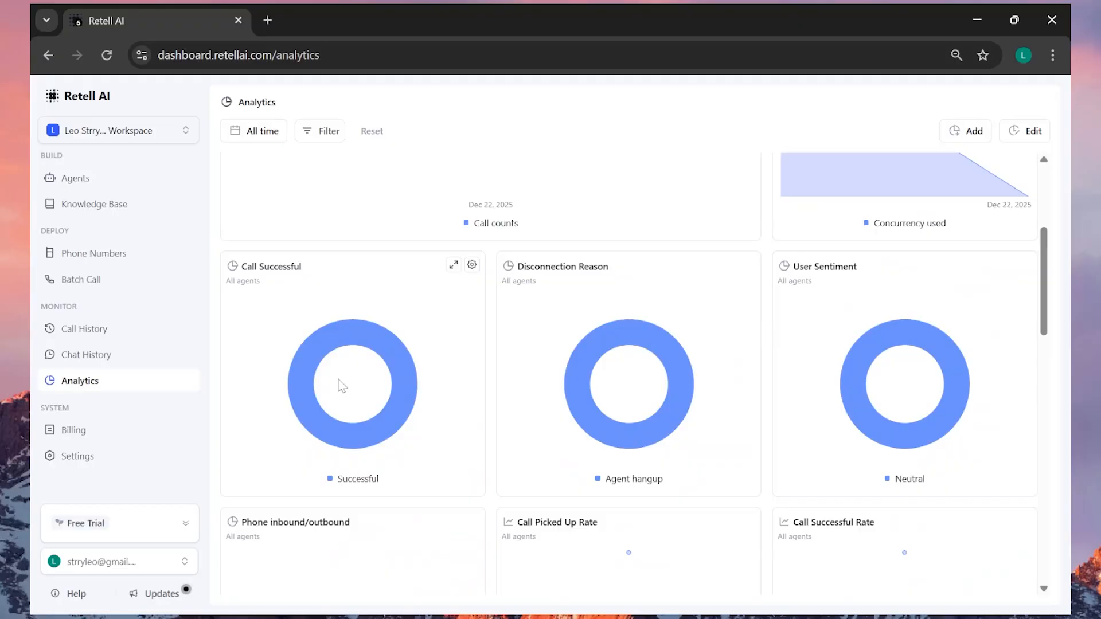
scroll(464, 395, "down", 2)
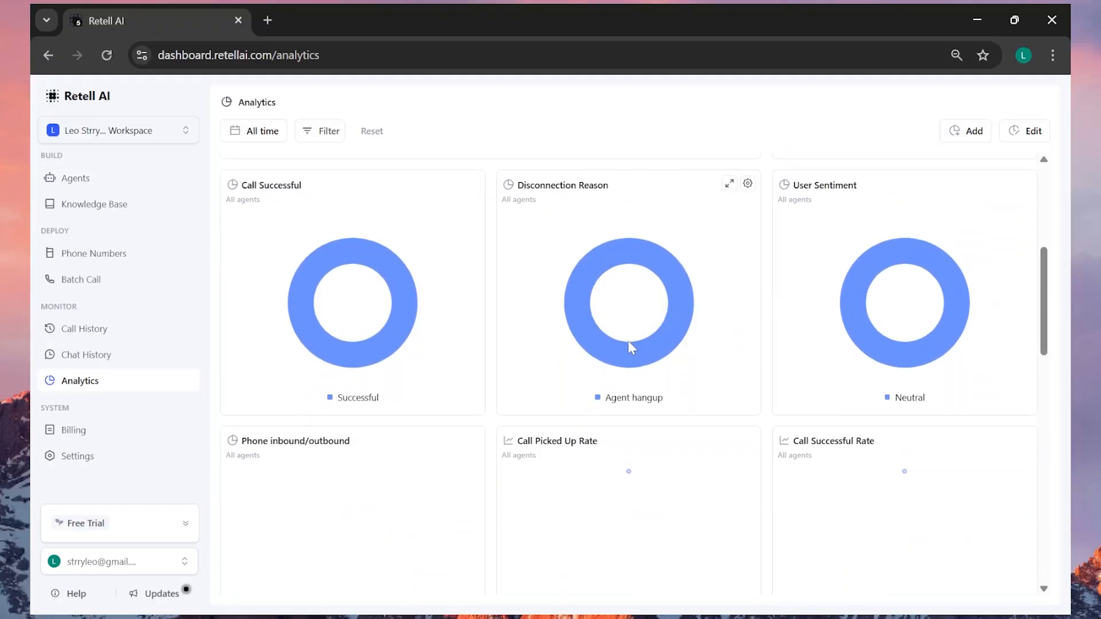
scroll(886, 333, "down", 4)
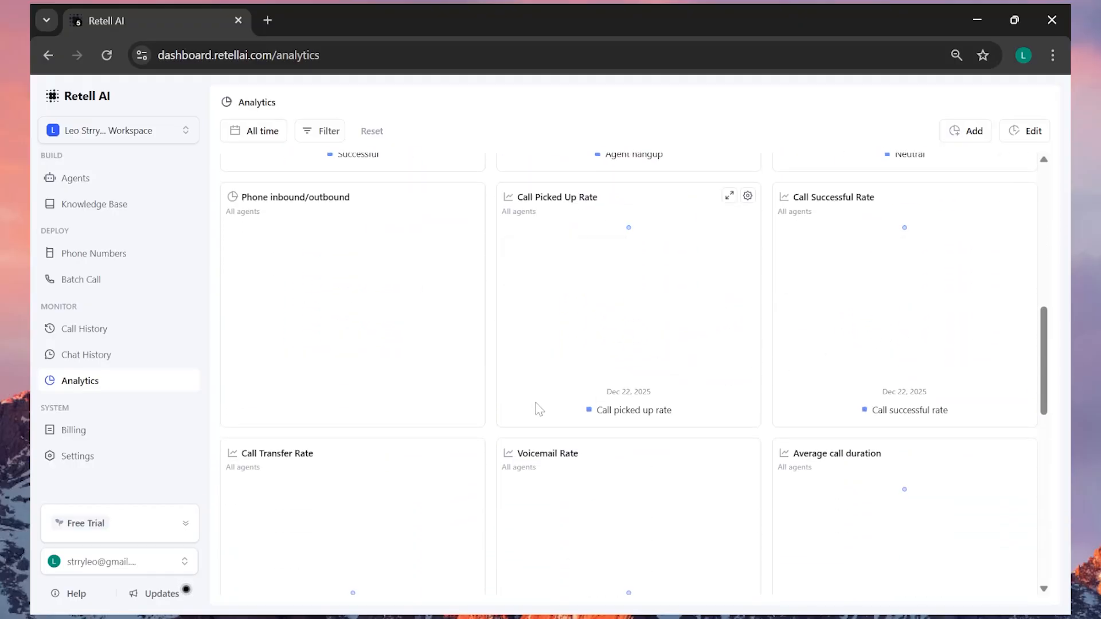
- Examine the remaining analytics charts, including call transfer rate, voicemail rate, average latency and disconnection reason, and return to the dashboard's start
scroll(906, 352, "down", 12)
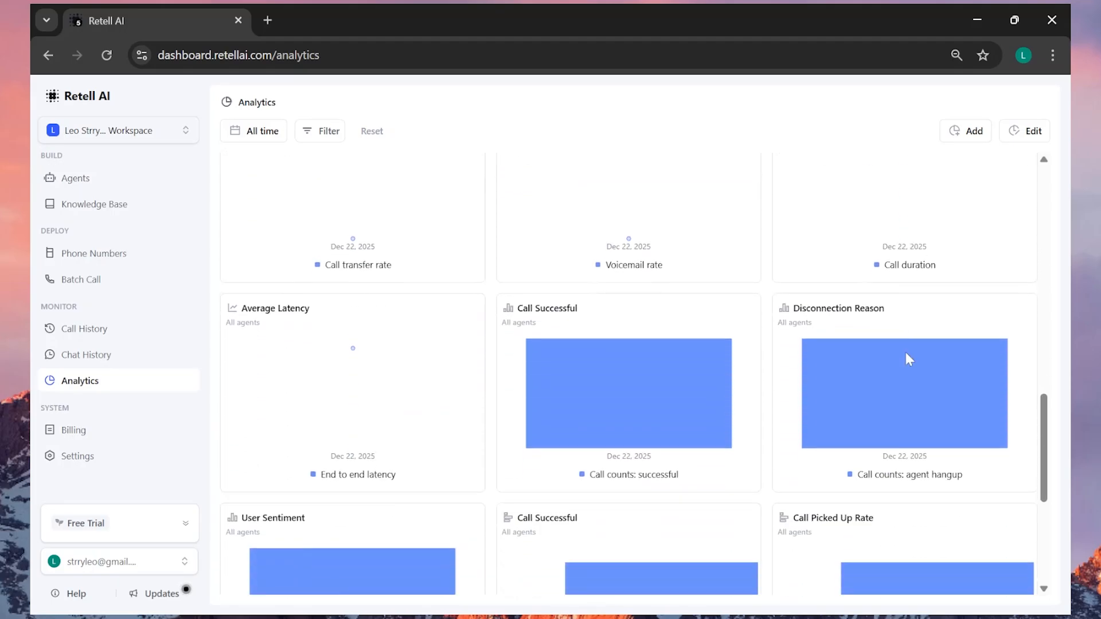
scroll(902, 333, "up", 18)
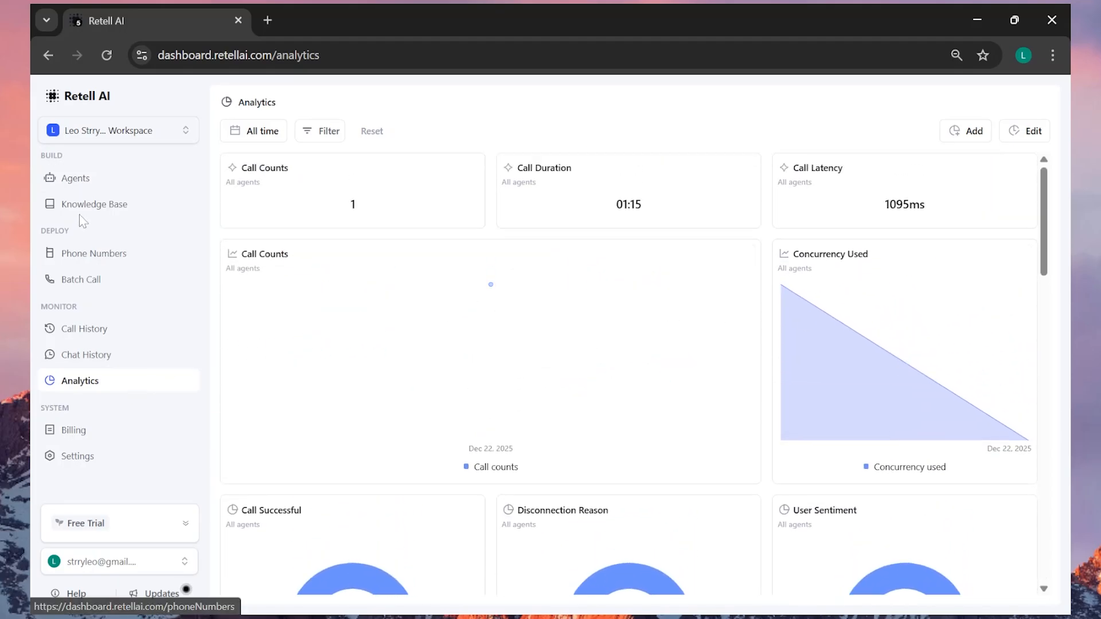
- Check the workspace's knowledge base, phone numbers and batch call pages, and return to the list of all agents
left_click(113, 211)
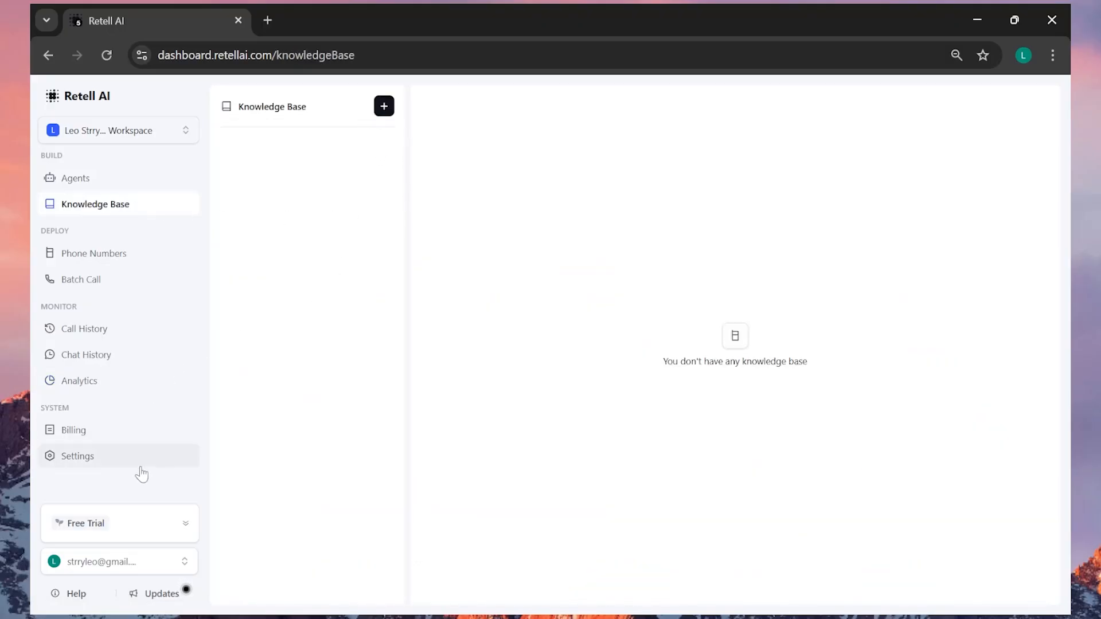
left_click(141, 257)
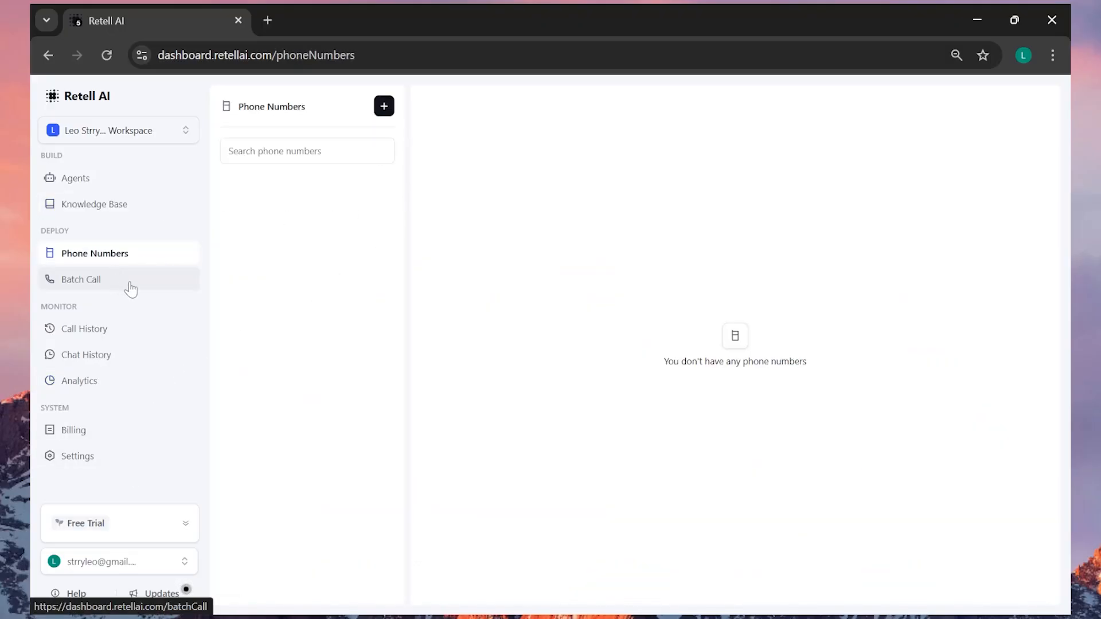
left_click(78, 290)
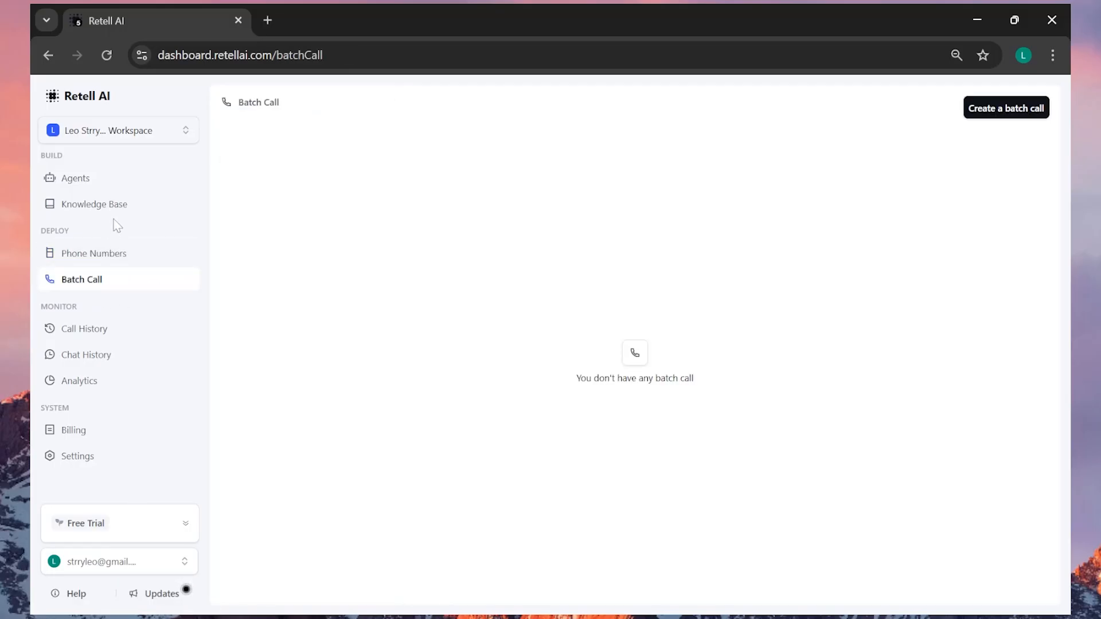
left_click(76, 178)
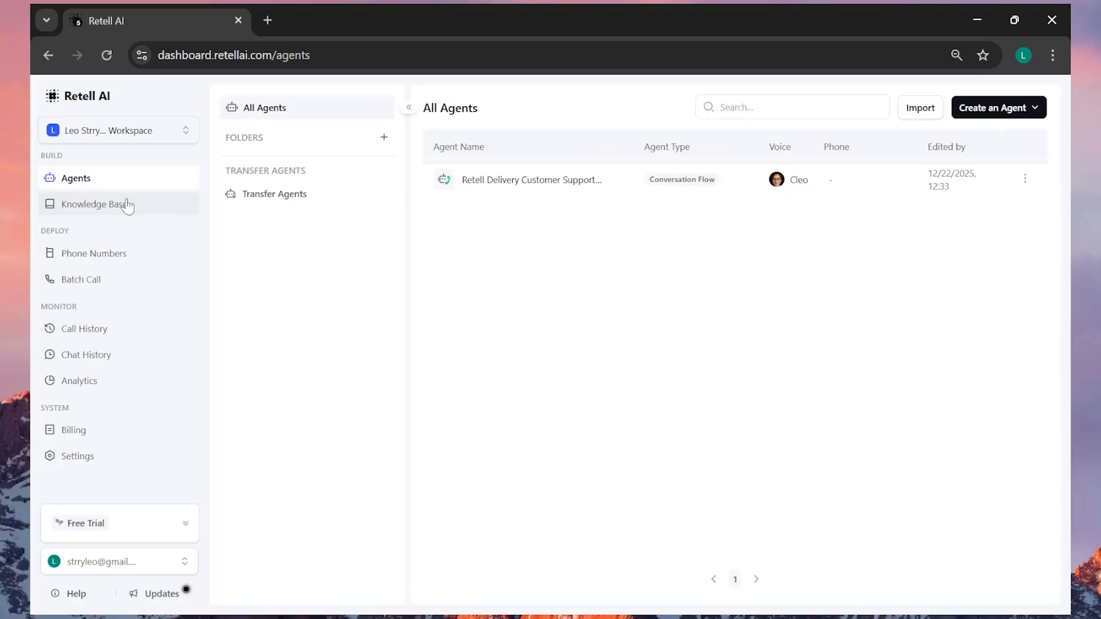